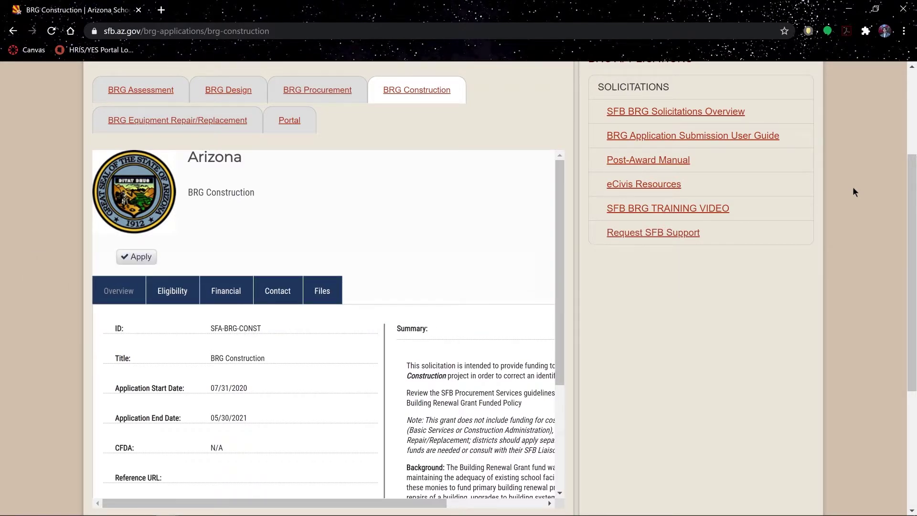
Scroll through the BRG Construction solicitation overview.
{"action": "scroll", "coordinate": [812, 239], "scroll_direction": "down", "scroll_amount": 1}
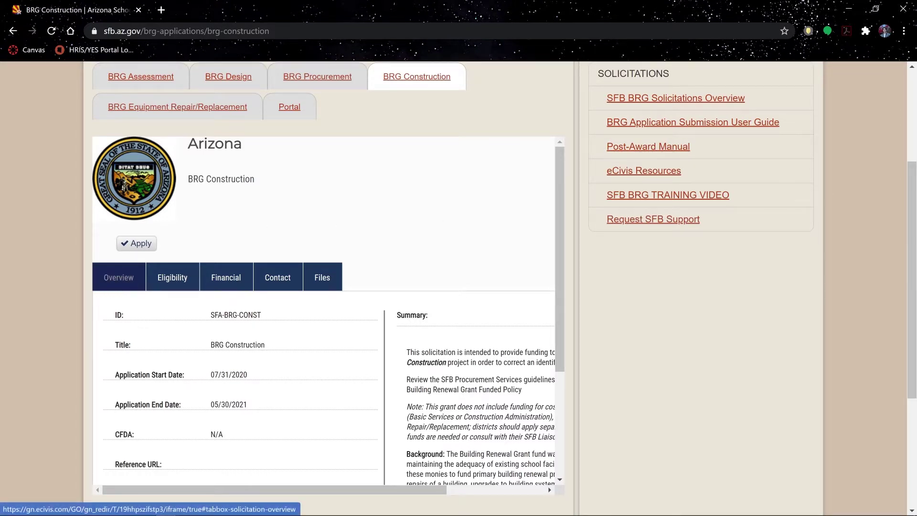
{"action": "scroll", "coordinate": [276, 326], "scroll_direction": "down", "scroll_amount": 3}
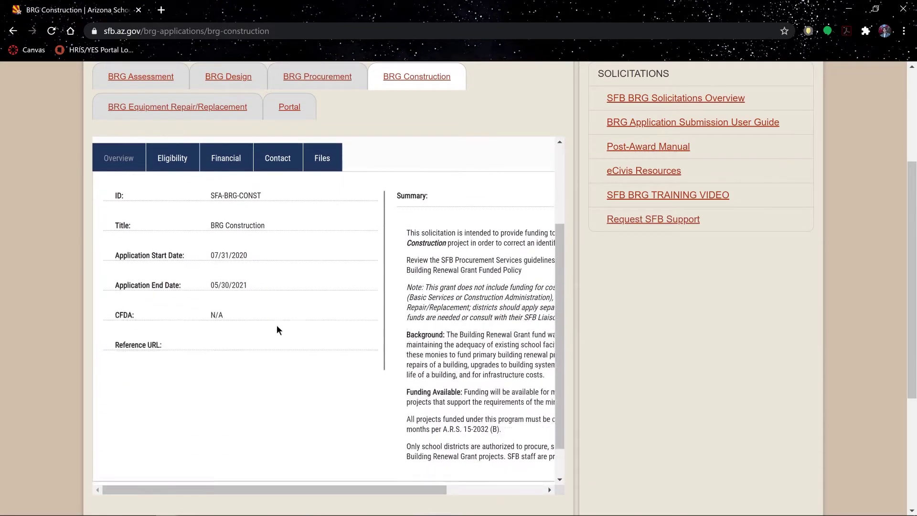
{"action": "scroll", "coordinate": [274, 329], "scroll_direction": "right", "scroll_amount": 3}
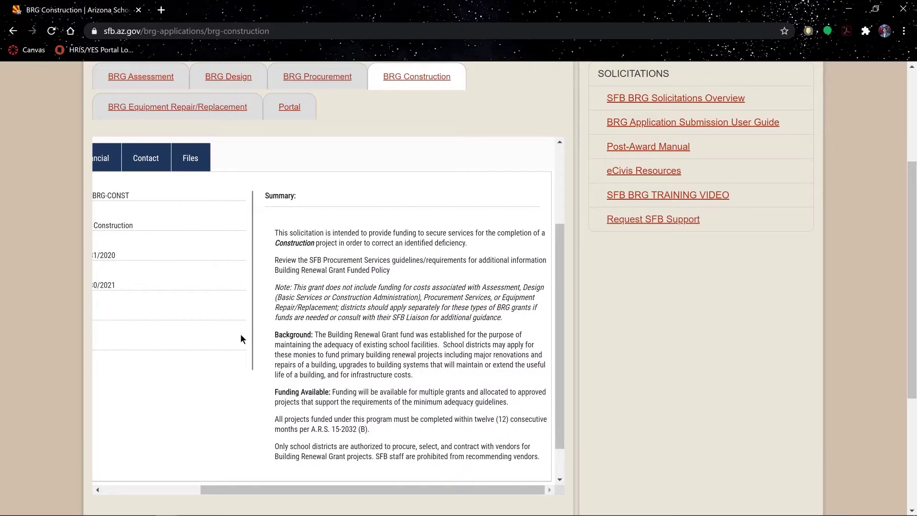
{"action": "scroll", "coordinate": [271, 351], "scroll_direction": "left", "scroll_amount": 3}
{"action": "scroll", "coordinate": [272, 352], "scroll_direction": "up", "scroll_amount": 3}
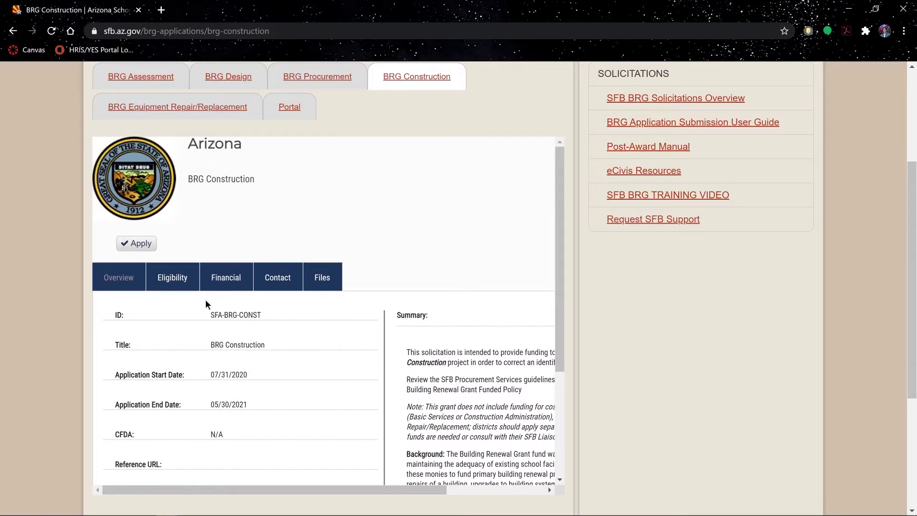
Show and read through the BRG Construction eligibility requirements and notes.
{"action": "left_click", "coordinate": [178, 284]}
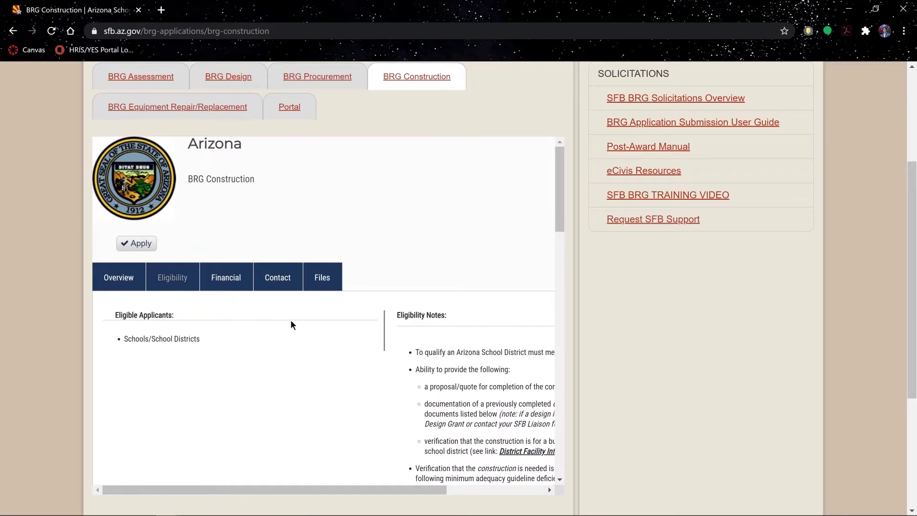
{"action": "scroll", "coordinate": [291, 321], "scroll_direction": "down", "scroll_amount": 3}
{"action": "scroll", "coordinate": [282, 298], "scroll_direction": "right", "scroll_amount": 3}
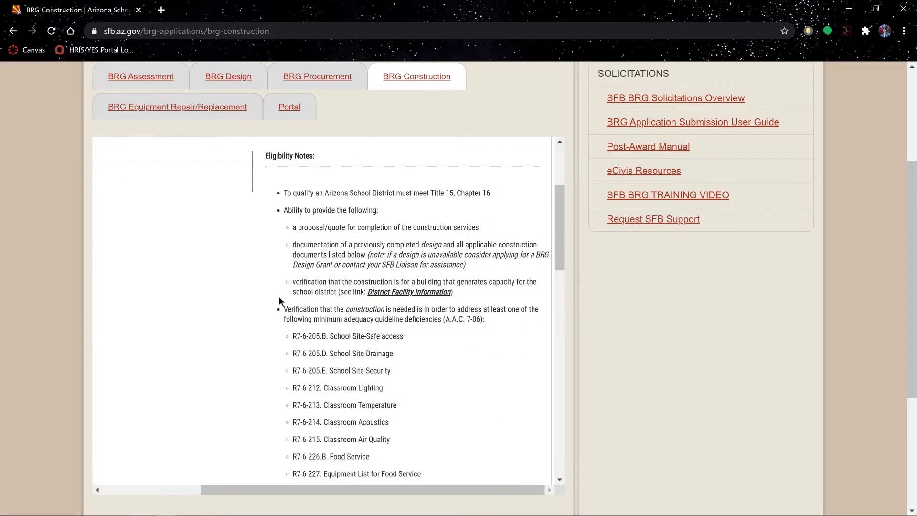
{"action": "scroll", "coordinate": [268, 307], "scroll_direction": "down", "scroll_amount": 10}
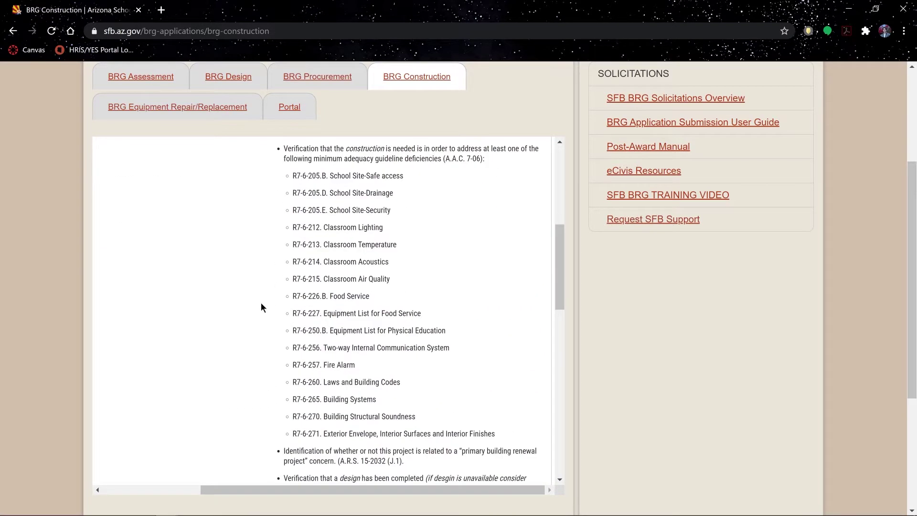
{"action": "scroll", "coordinate": [255, 309], "scroll_direction": "up", "scroll_amount": 8}
{"action": "scroll", "coordinate": [242, 313], "scroll_direction": "up", "scroll_amount": 5}
{"action": "scroll", "coordinate": [229, 325], "scroll_direction": "left", "scroll_amount": 3}
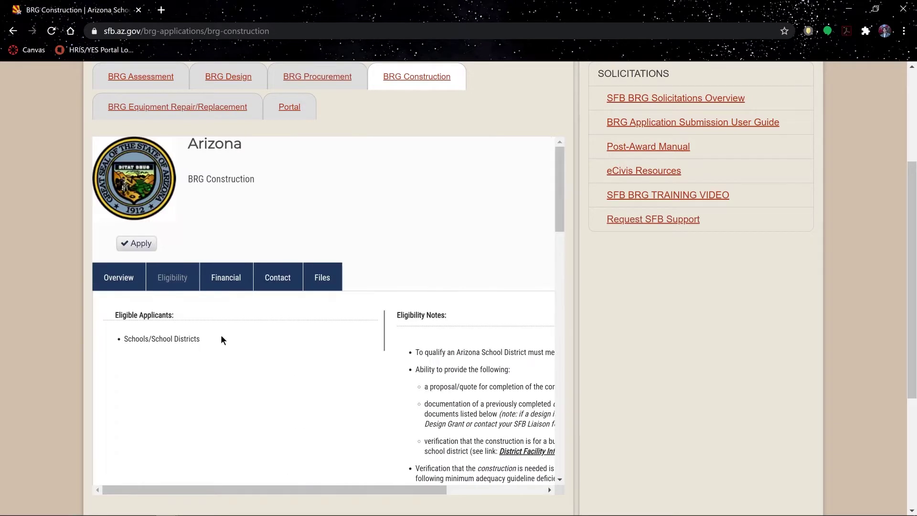
Bring up the Files list with the SFB BRG Construction Budget Worksheet and guides.
{"action": "left_click", "coordinate": [326, 285]}
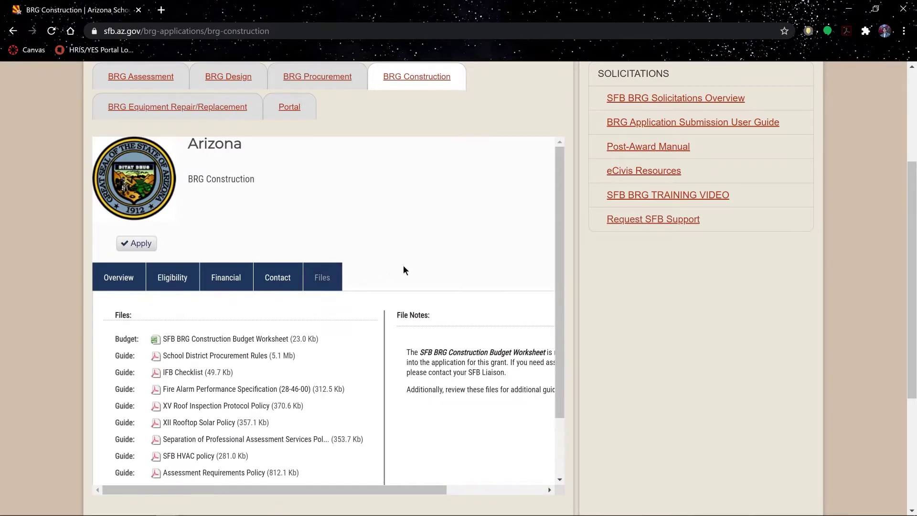
{"action": "scroll", "coordinate": [397, 286], "scroll_direction": "down", "scroll_amount": 2}
{"action": "scroll", "coordinate": [378, 324], "scroll_direction": "right", "scroll_amount": 3}
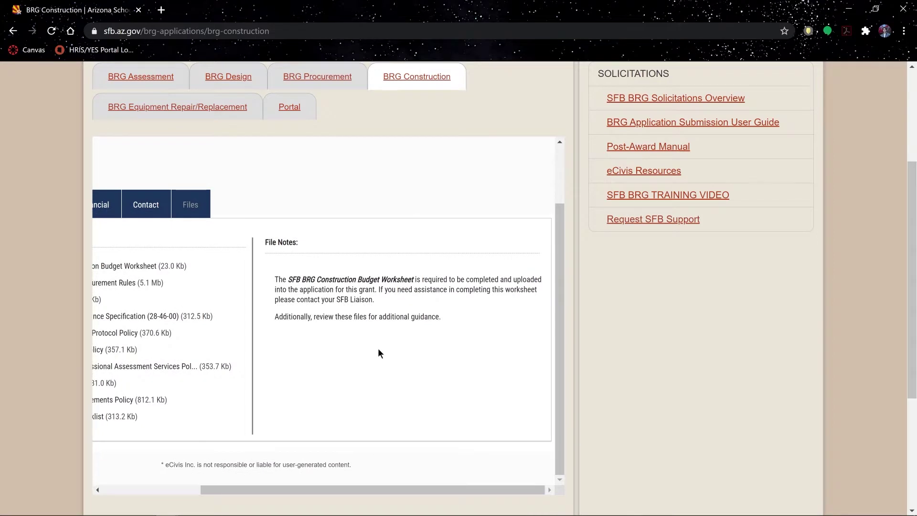
{"action": "scroll", "coordinate": [377, 354], "scroll_direction": "left", "scroll_amount": 3}
{"action": "scroll", "coordinate": [378, 351], "scroll_direction": "up", "scroll_amount": 2}
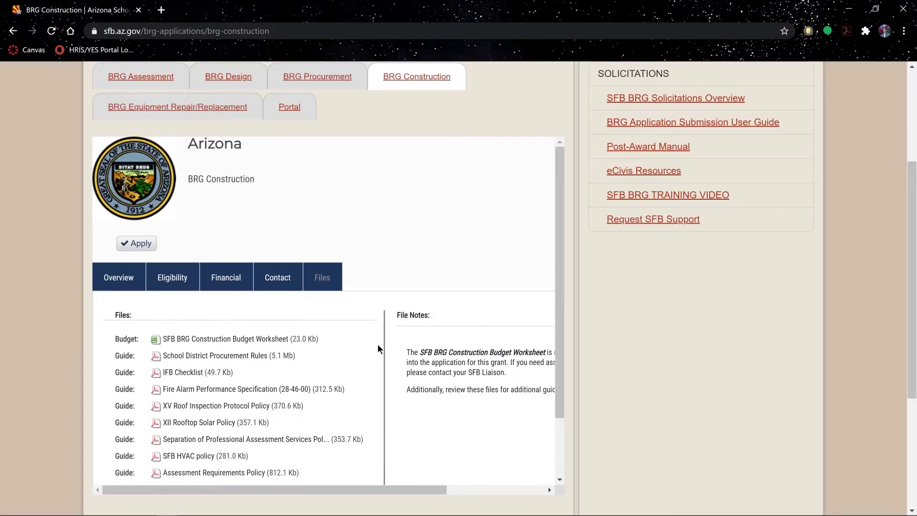
Start the BRG Construction application and fill in the applicant's first name, last name and e-mail on the sign-up form.
{"action": "left_click", "coordinate": [143, 245]}
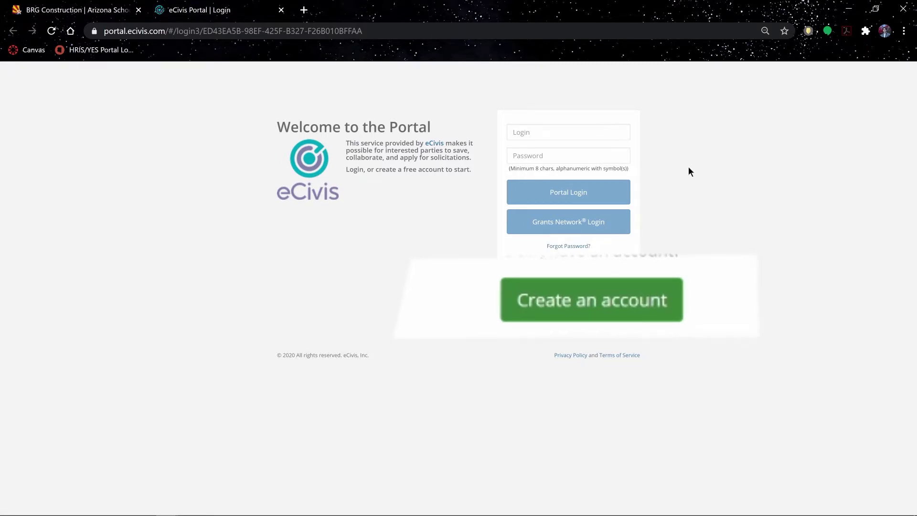
{"action": "left_click", "coordinate": [586, 278]}
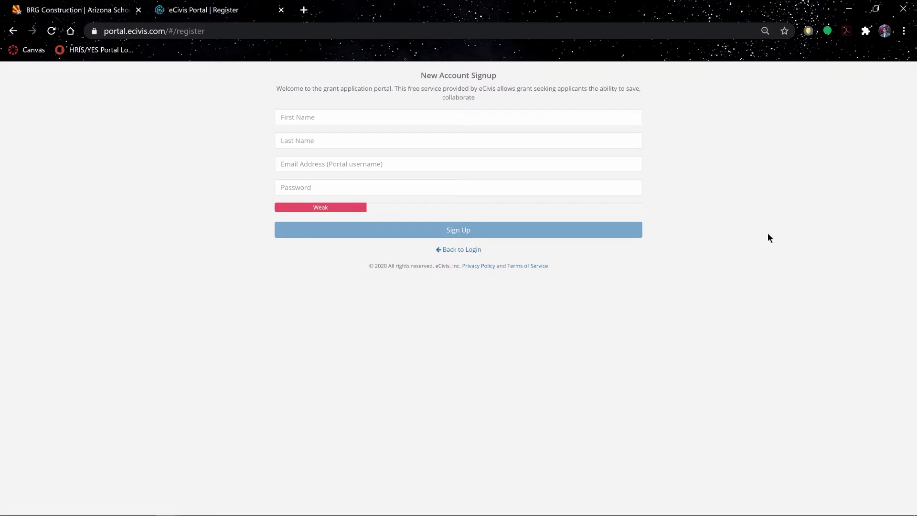
{"action": "key", "text": "Tab"}
{"action": "type", "text": "John"}
{"action": "key", "text": "Tab"}
{"action": "type", "text": "Doe"}
{"action": "key", "text": "Tab"}
{"action": "type", "text": "johndoe@gmail.gov"}
Enter a strong account password and submit the registration.
{"action": "key", "text": "Tab"}
{"action": "type", "text": "•••••••••••••"}
{"action": "left_click", "coordinate": [724, 204]}
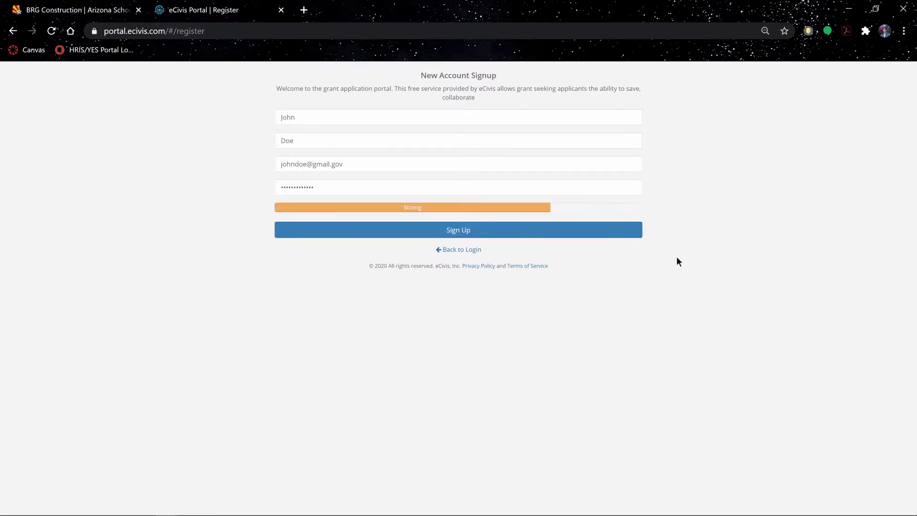
{"action": "left_click", "coordinate": [463, 235]}
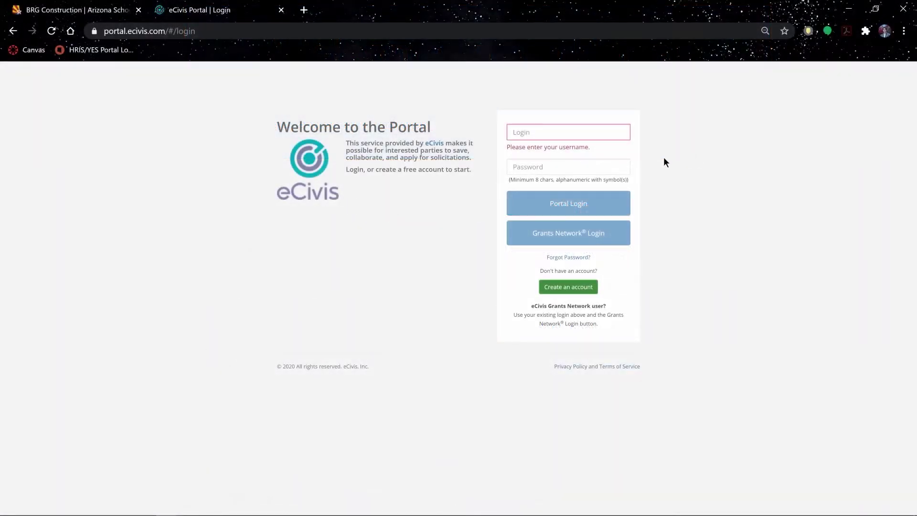
Log in with the account's e-mail and password and create a new BRG Construction application.
{"action": "type", "text": "johndoe@gmail.gov"}
{"action": "key", "text": "Tab"}
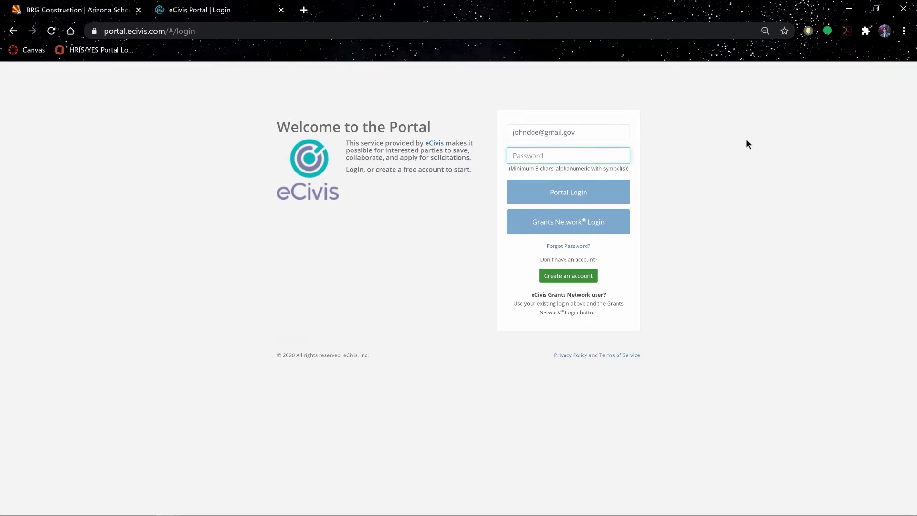
{"action": "type", "text": "************"}
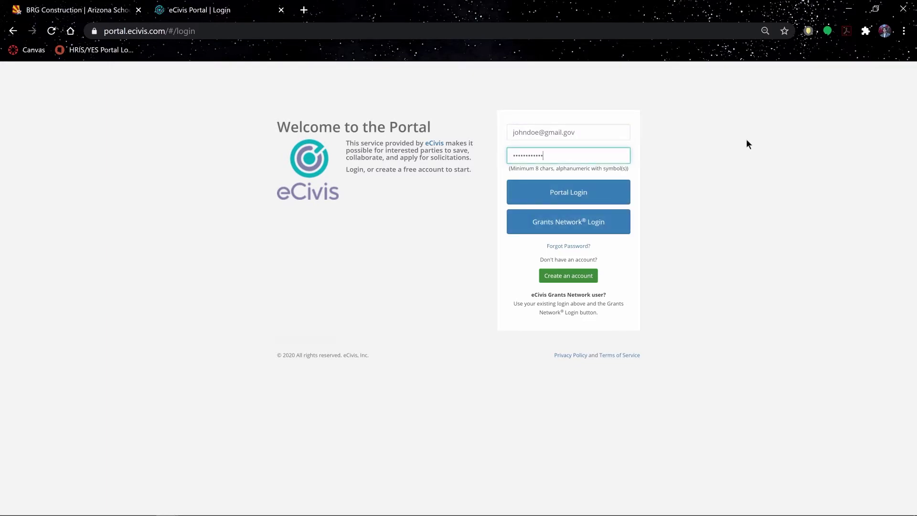
{"action": "left_click", "coordinate": [591, 193]}
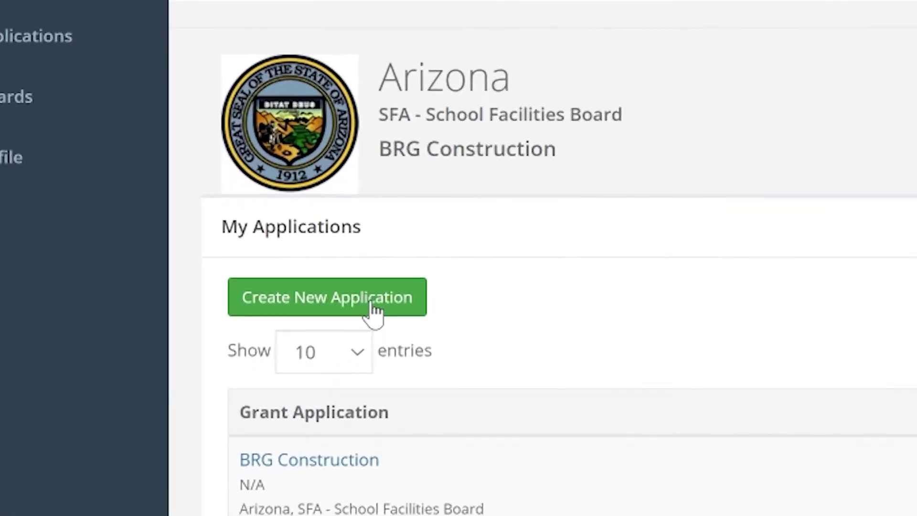
{"action": "left_click", "coordinate": [374, 311]}
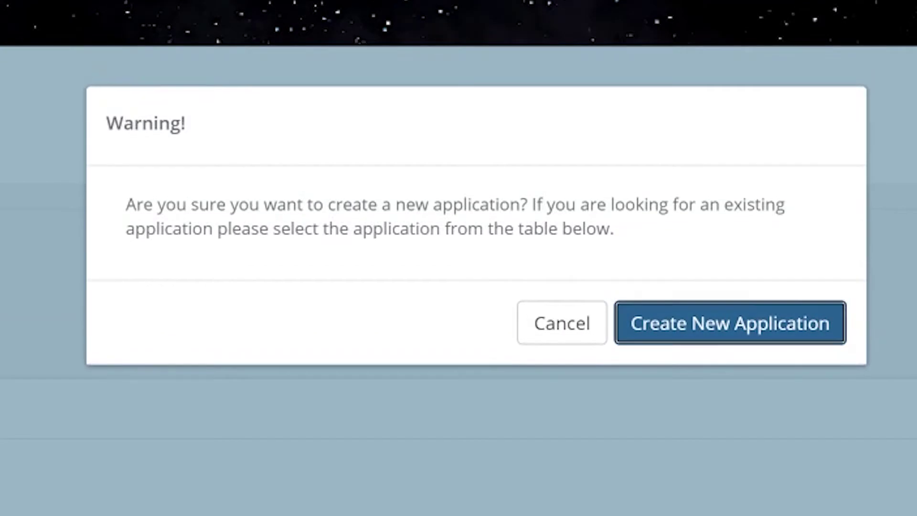
{"action": "left_click", "coordinate": [761, 329]}
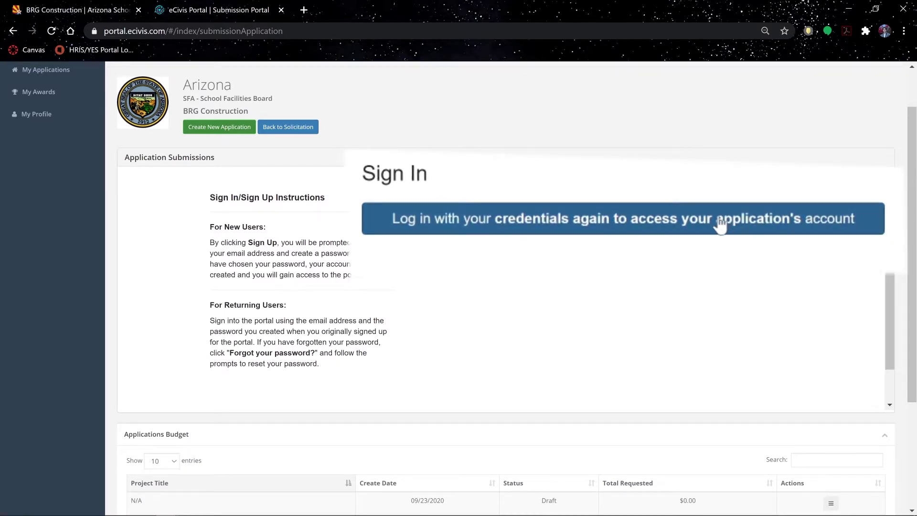
Sign in on the Sign In panel and open the Profile card for editing.
{"action": "left_click", "coordinate": [718, 221]}
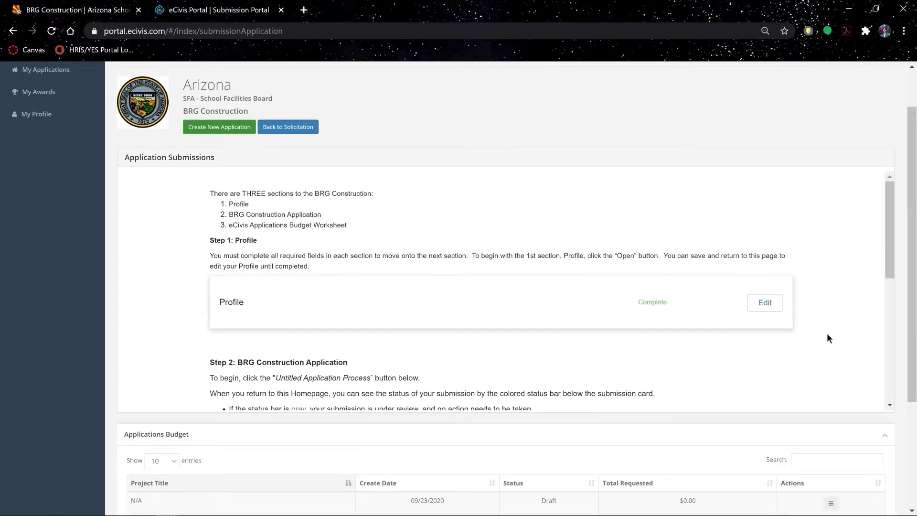
{"action": "left_click", "coordinate": [766, 304]}
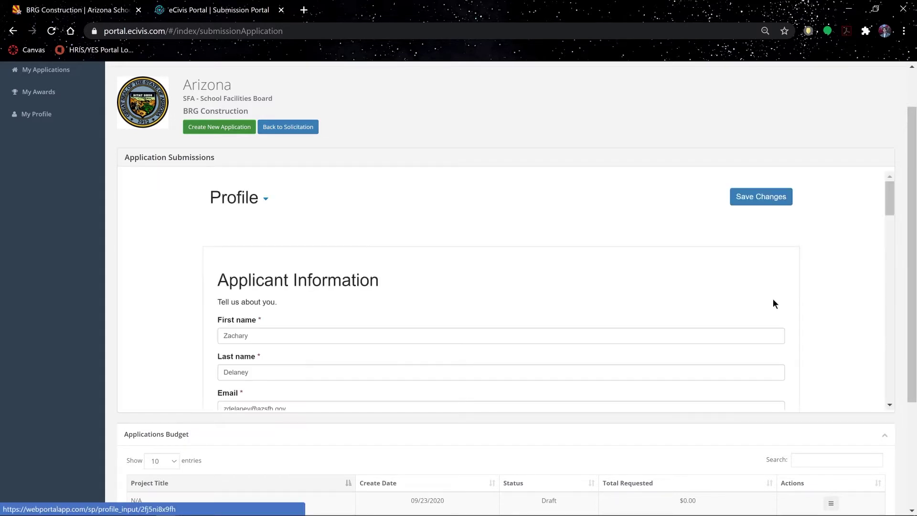
Review the pre-filled Applicant Information fields and save the profile changes.
{"action": "left_click_drag", "start_coordinate": [890, 193], "coordinate": [888, 204]}
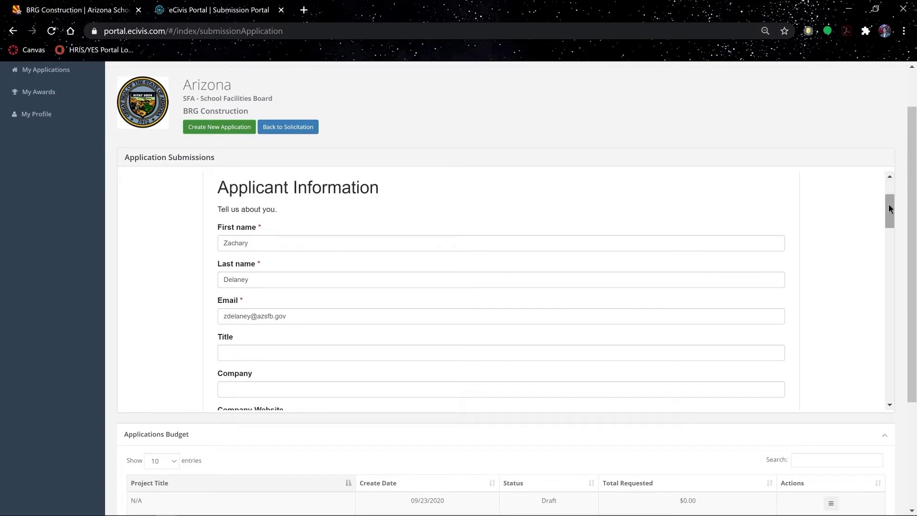
{"action": "left_click_drag", "start_coordinate": [889, 208], "coordinate": [894, 327]}
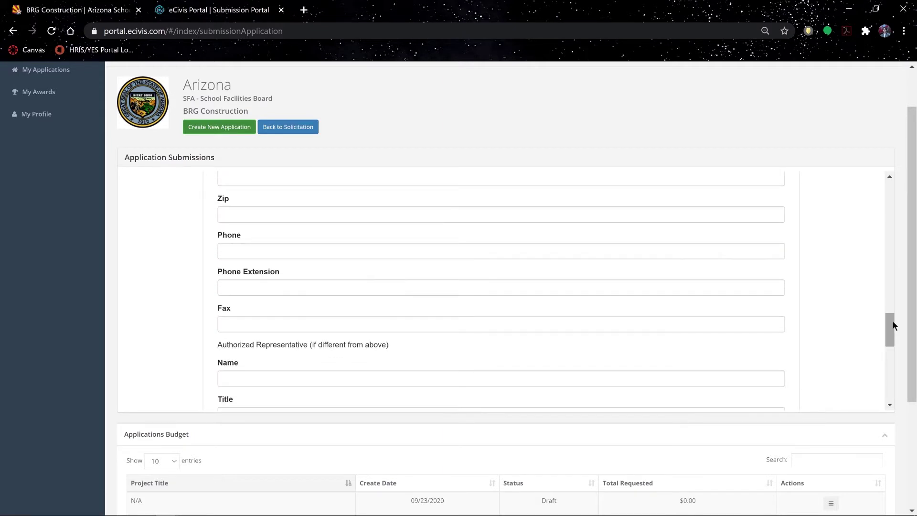
{"action": "left_click_drag", "start_coordinate": [893, 321], "coordinate": [896, 374]}
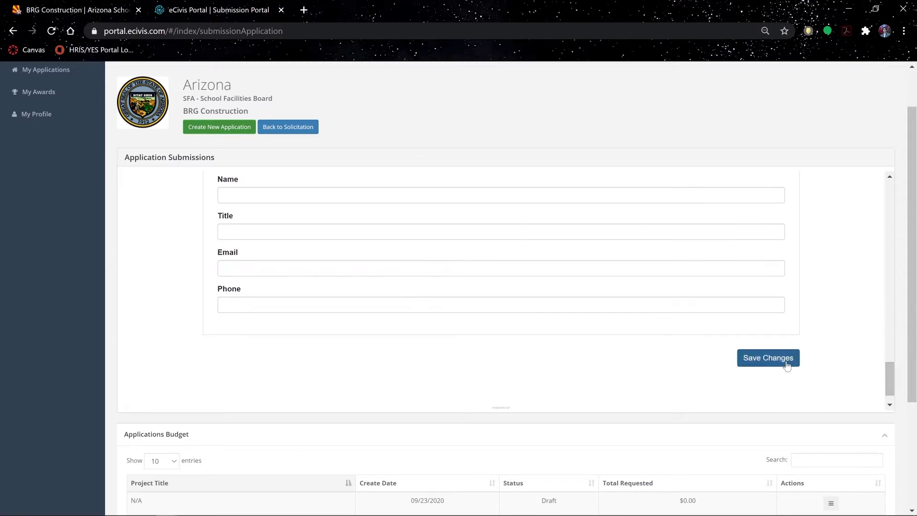
{"action": "left_click", "coordinate": [786, 363]}
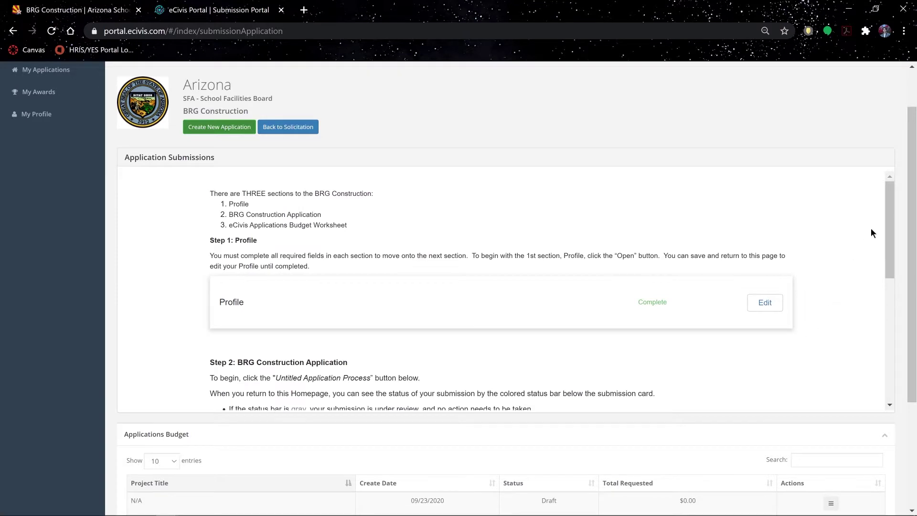
Open the newest untitled application's form, showing the Project Title and Description questions.
{"action": "left_click_drag", "start_coordinate": [888, 209], "coordinate": [888, 294]}
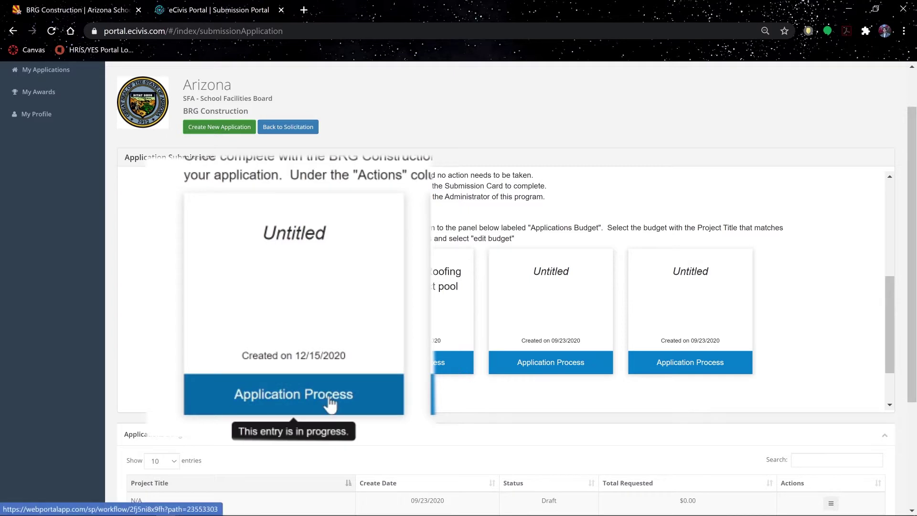
{"action": "left_click", "coordinate": [291, 368]}
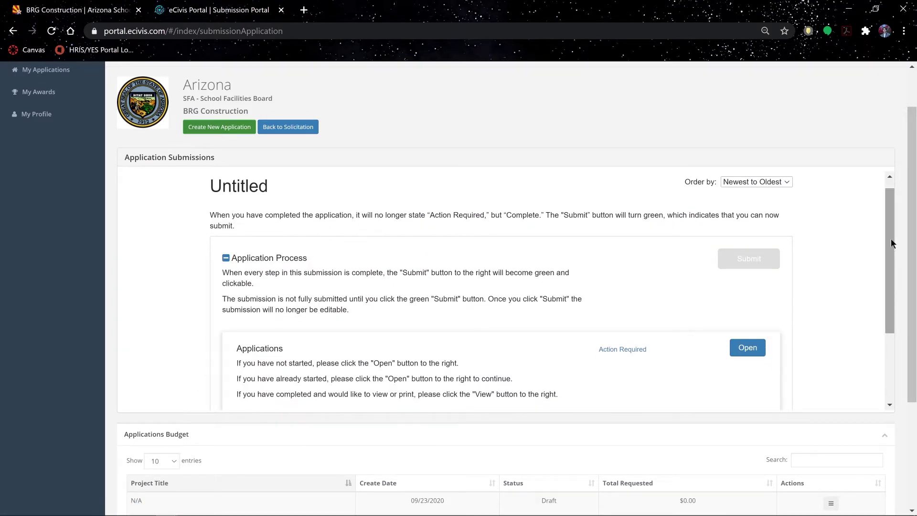
{"action": "scroll", "coordinate": [890, 242], "scroll_direction": "down", "scroll_amount": 3}
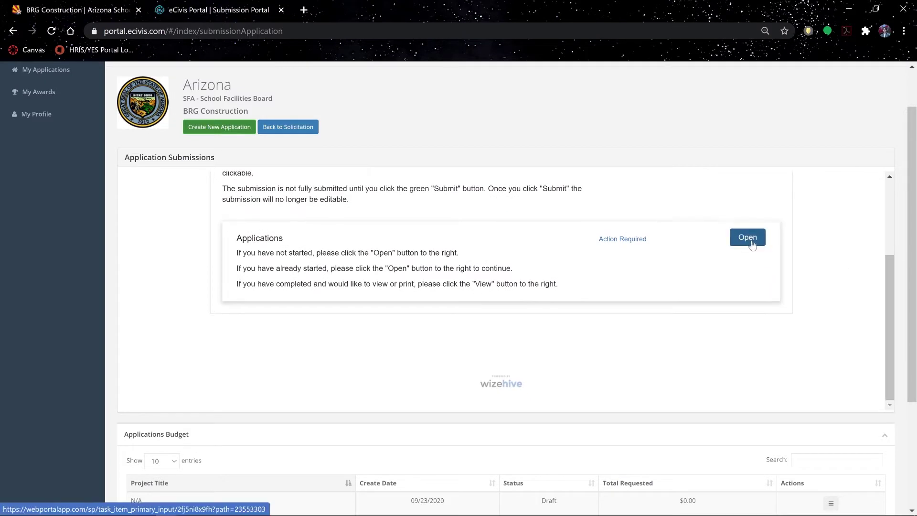
{"action": "left_click", "coordinate": [751, 244]}
{"action": "left_click_drag", "start_coordinate": [890, 188], "coordinate": [890, 196]}
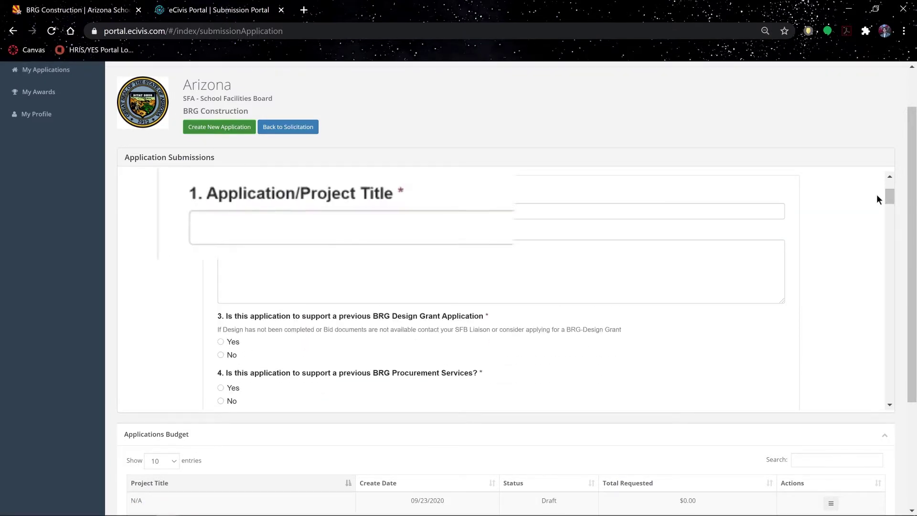
Set the Application/Project Title to 'School Name, Deficiency, Building(s)'.
{"action": "left_click", "coordinate": [614, 181]}
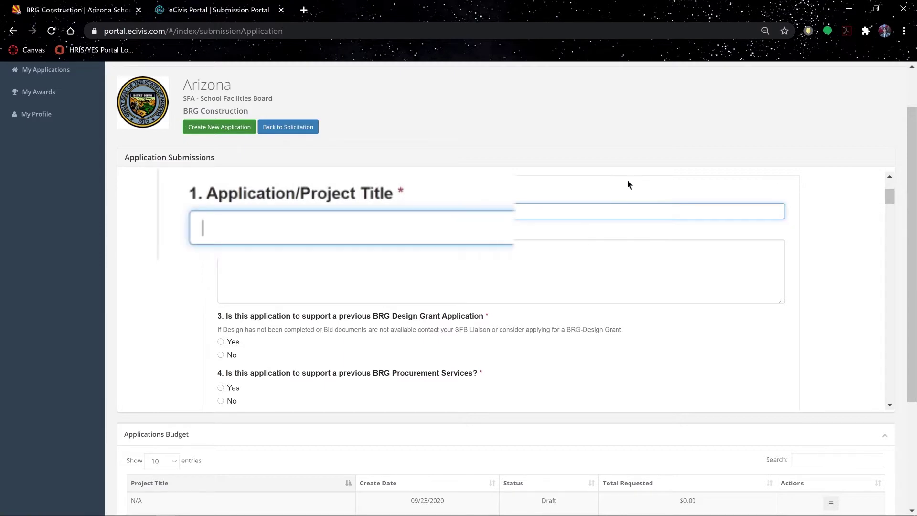
{"action": "type", "text": "School Name"}
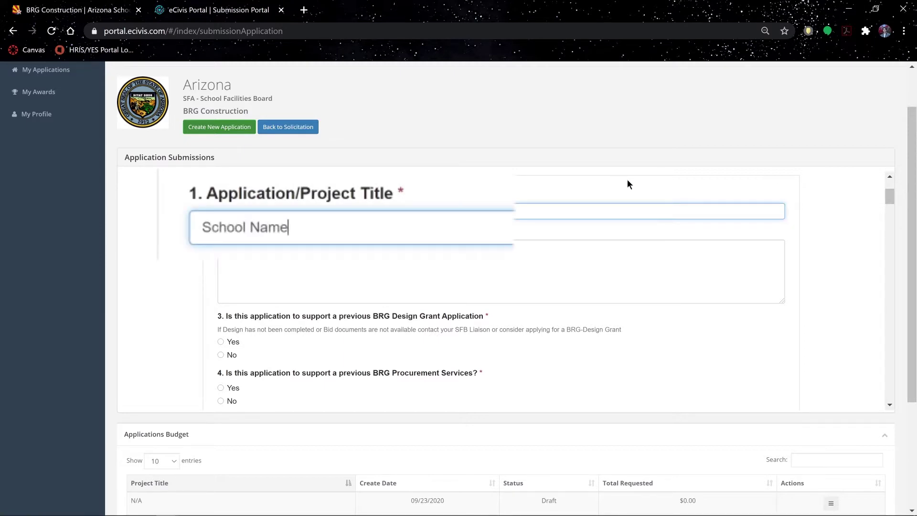
{"action": "type", "text": ", Deficiency"}
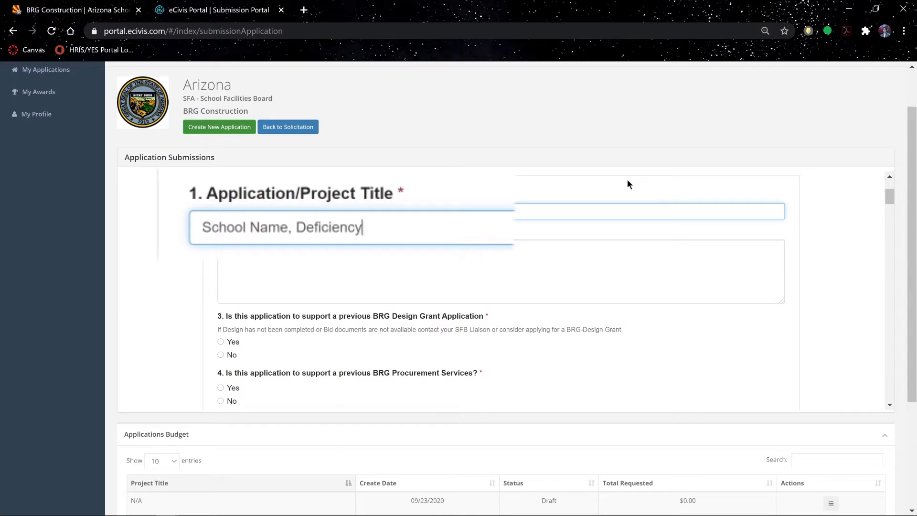
{"action": "type", "text": ", Building(s)"}
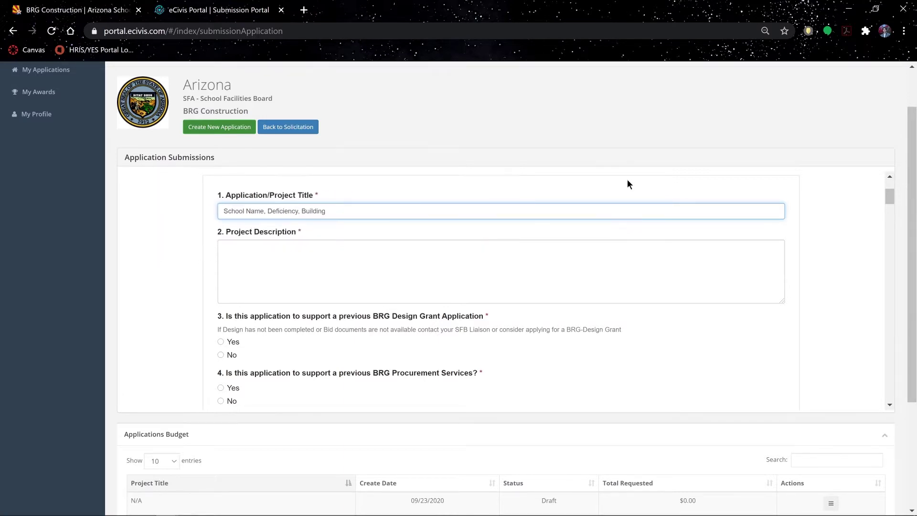
Enter 'Description of the deficiency' as the Project Description.
{"action": "left_click", "coordinate": [231, 260]}
{"action": "type", "text": "Desc"}
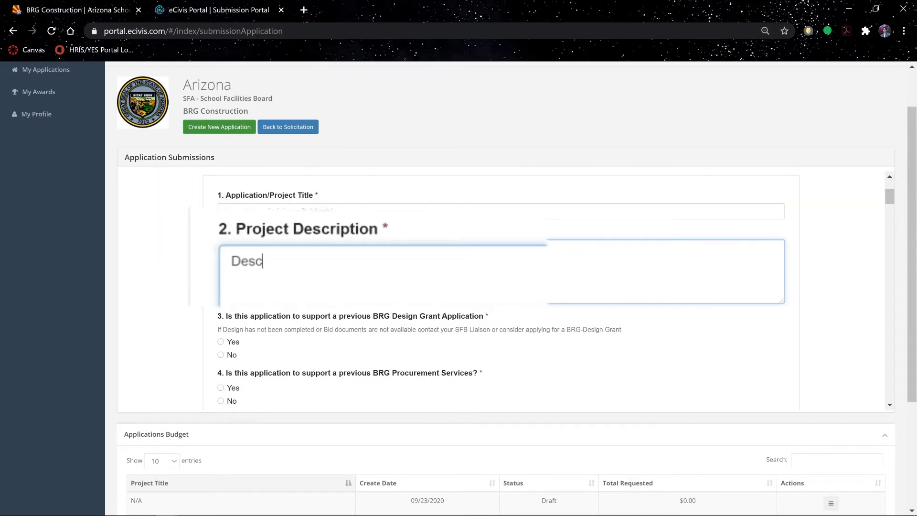
{"action": "type", "text": "ription of the deficiency"}
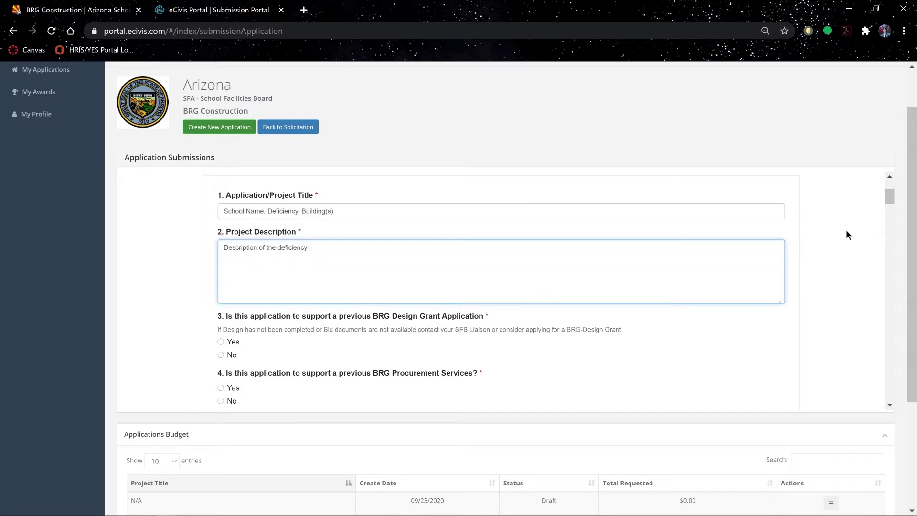
{"action": "left_click_drag", "start_coordinate": [891, 192], "coordinate": [893, 201]}
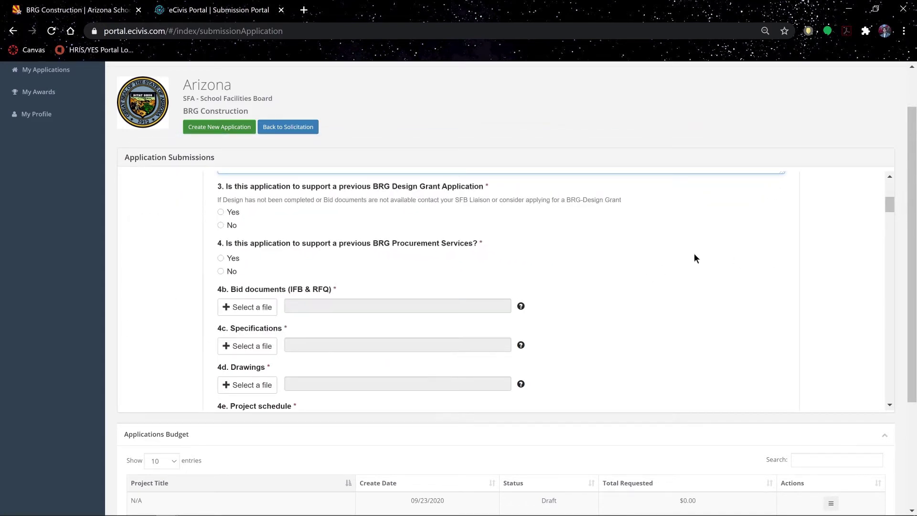
Answer No to the prior BRG Design Grant and Procurement Services questions, revealing the upload fields.
{"action": "left_click", "coordinate": [221, 212]}
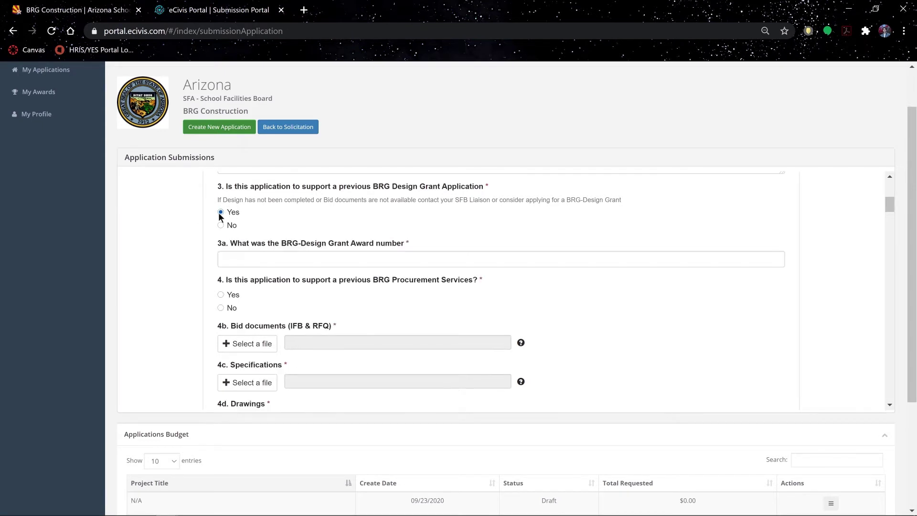
{"action": "left_click", "coordinate": [221, 295]}
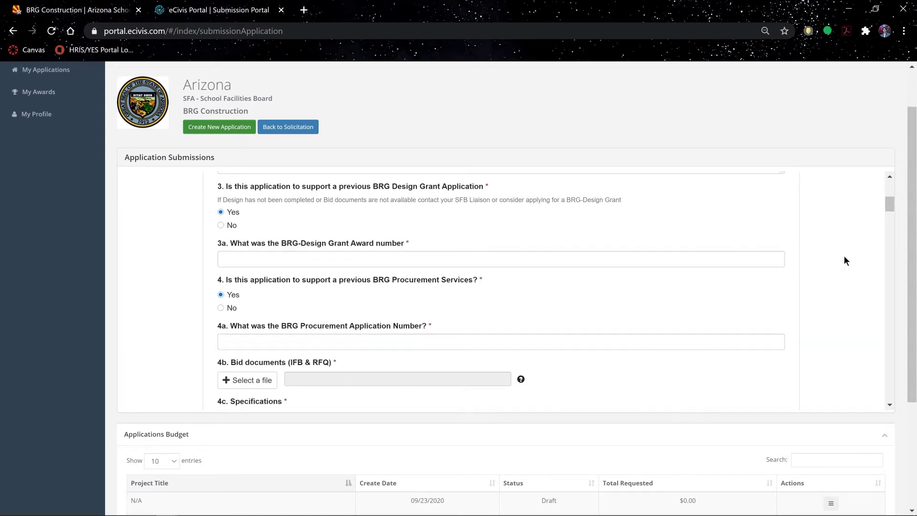
{"action": "left_click", "coordinate": [221, 226]}
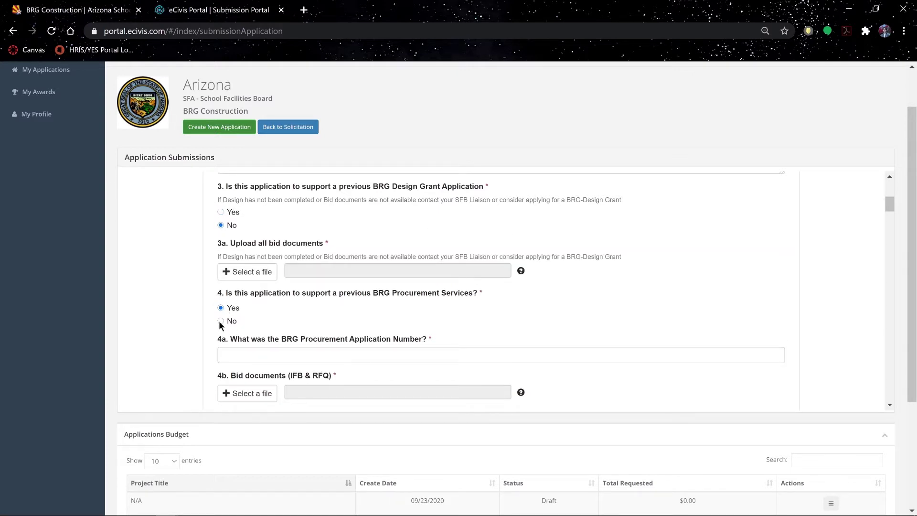
{"action": "left_click", "coordinate": [221, 321]}
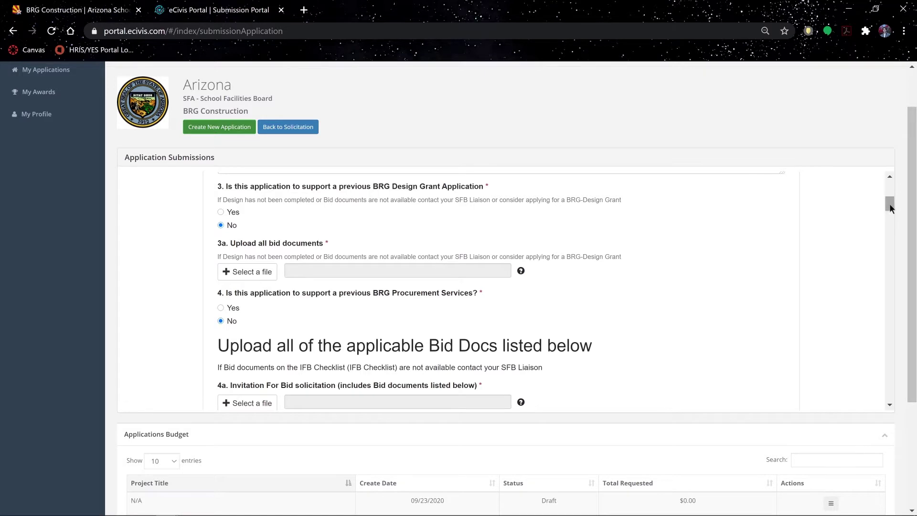
{"action": "left_click_drag", "start_coordinate": [890, 205], "coordinate": [894, 217]}
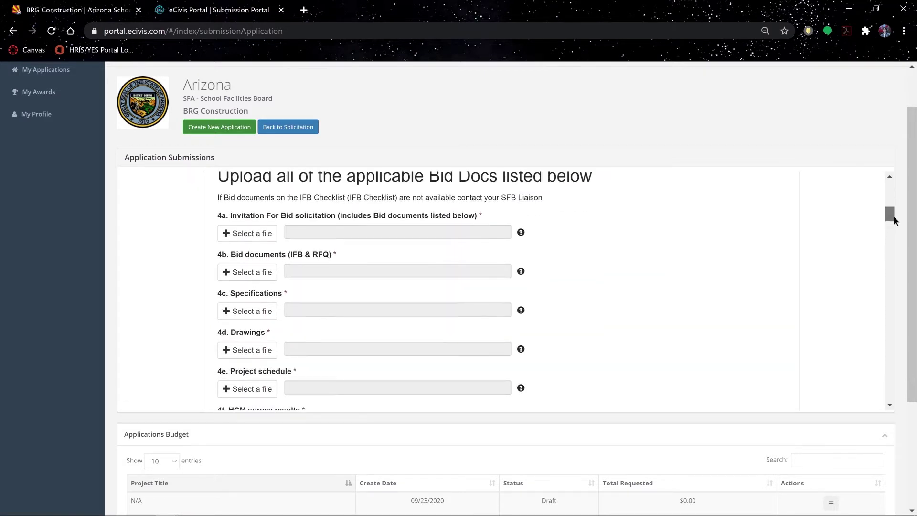
{"action": "scroll", "coordinate": [546, 206], "scroll_direction": "down", "scroll_amount": 15}
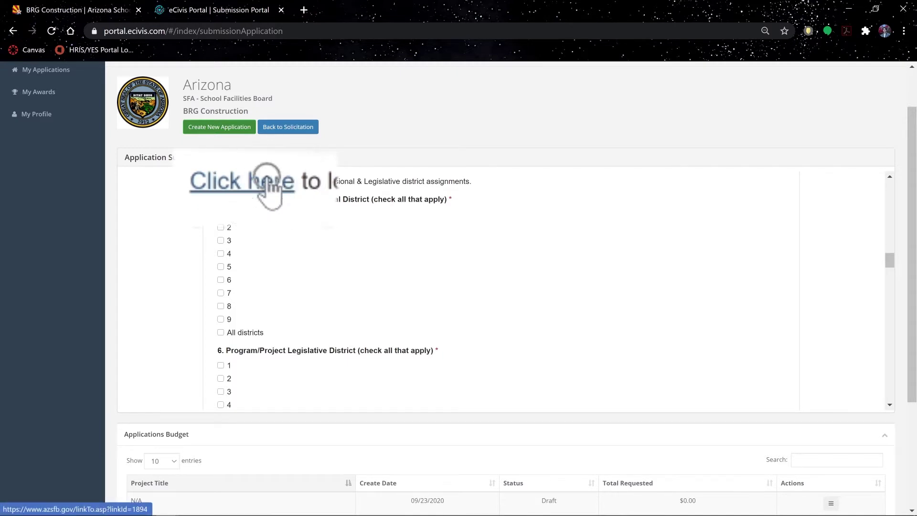
Search the Arizona District Locator for 'Agua Fria Union High School District'.
{"action": "left_click", "coordinate": [242, 184]}
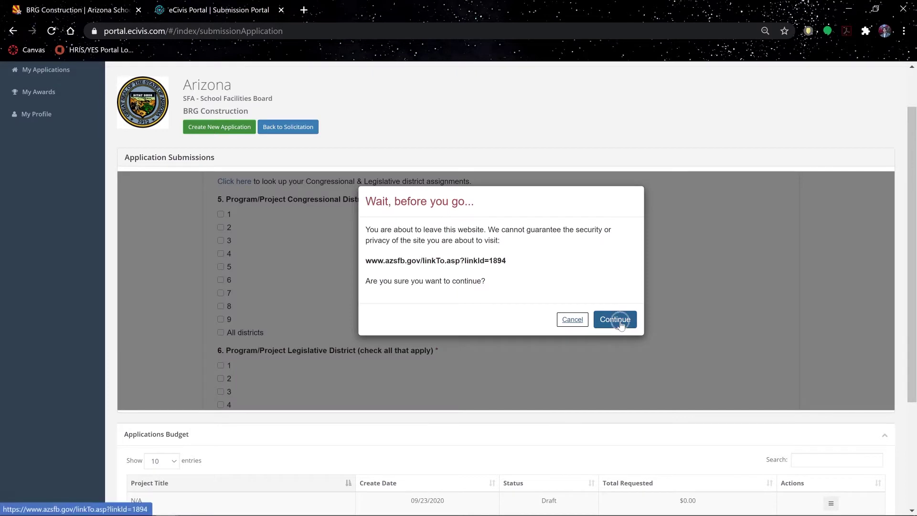
{"action": "left_click", "coordinate": [616, 319]}
{"action": "type", "text": "Agua Fria Unio"}
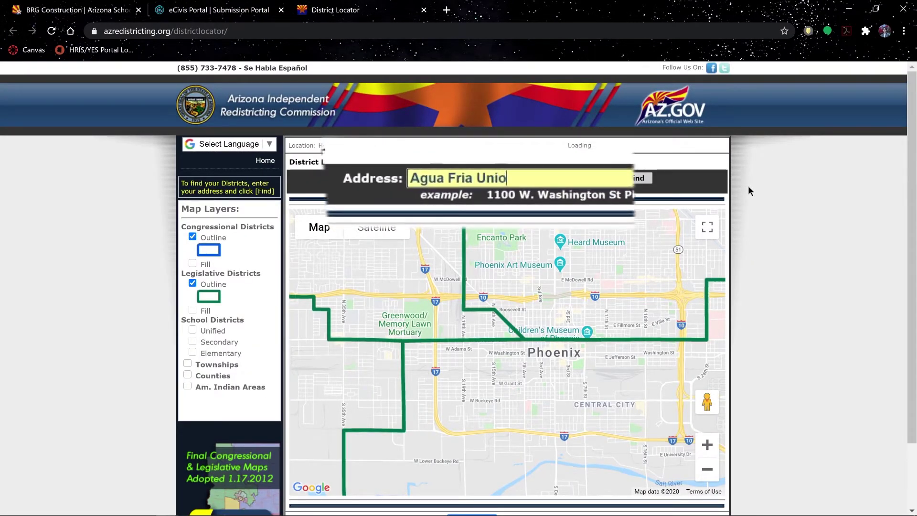
{"action": "type", "text": "n High S"}
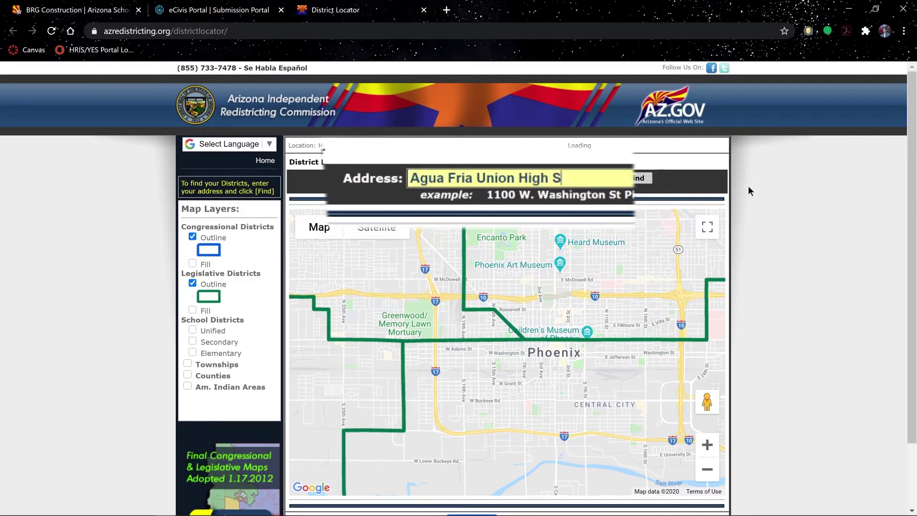
{"action": "type", "text": "chool District"}
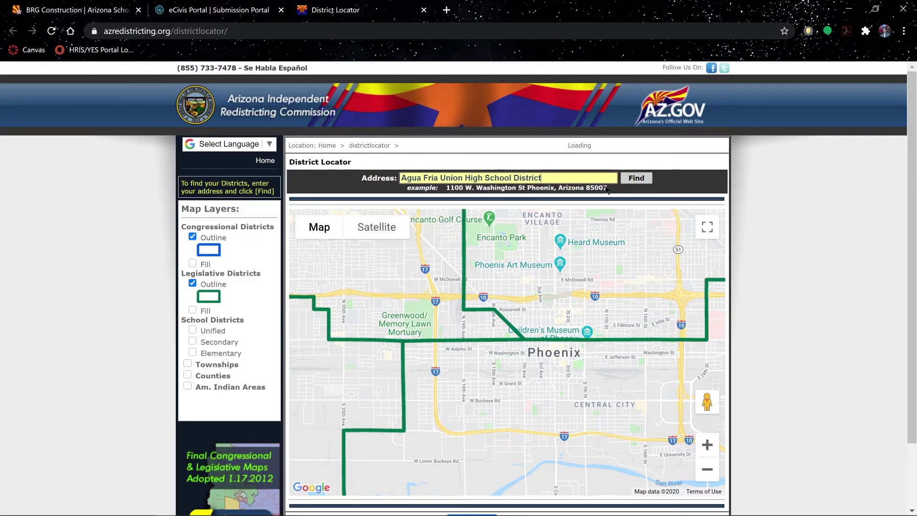
{"action": "key", "text": "Return"}
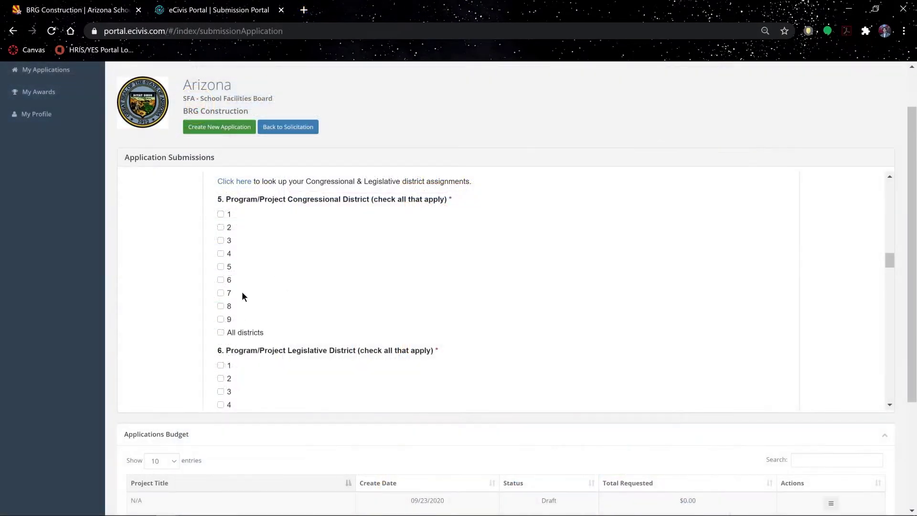
Check Legislative District 13 and follow the District Facility Information lookup link.
{"action": "scroll", "coordinate": [344, 299], "scroll_direction": "down", "scroll_amount": 4}
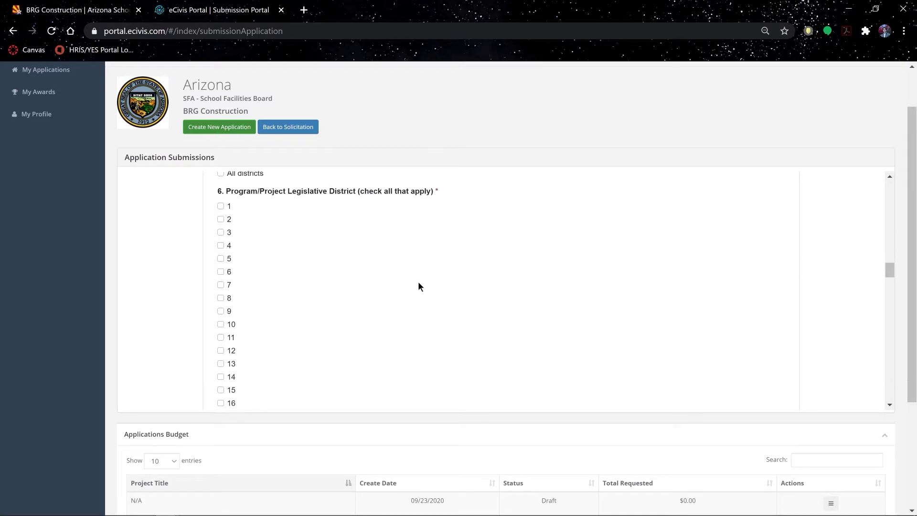
{"action": "left_click", "coordinate": [220, 324]}
{"action": "scroll", "coordinate": [830, 261], "scroll_direction": "down", "scroll_amount": 7}
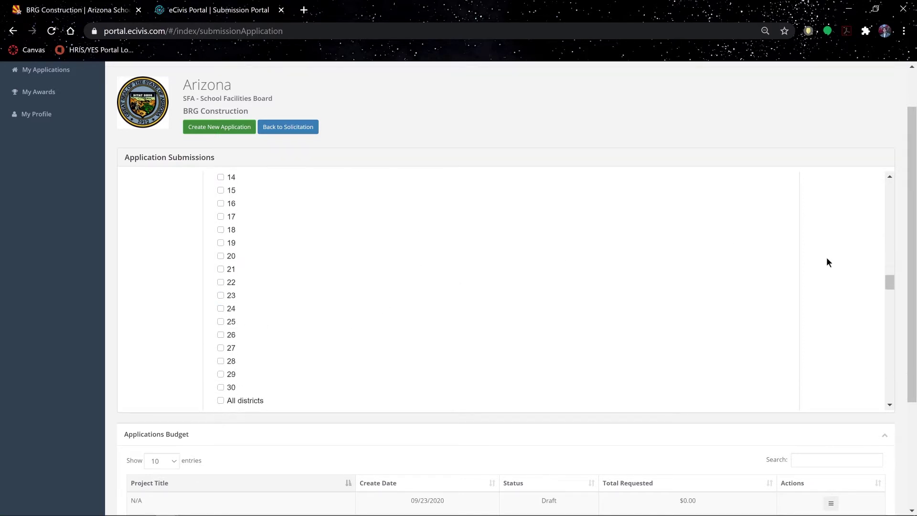
{"action": "scroll", "coordinate": [822, 260], "scroll_direction": "down", "scroll_amount": 1}
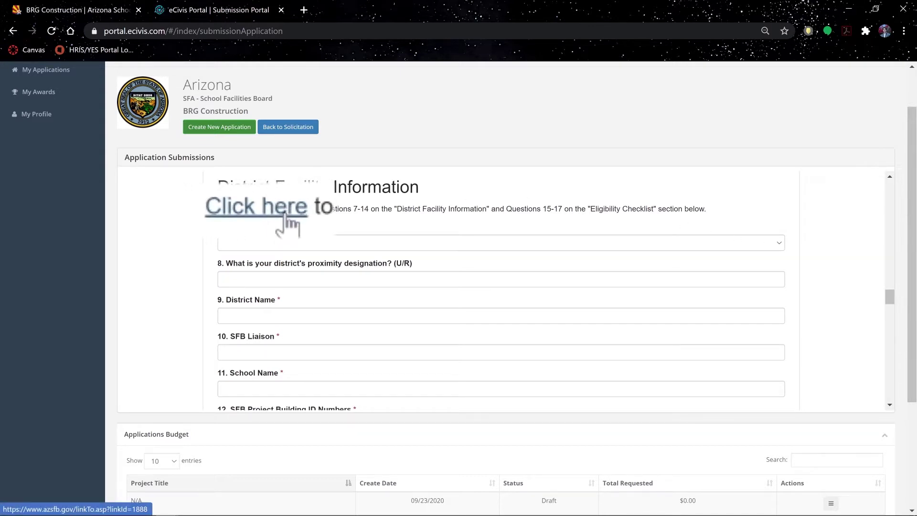
{"action": "left_click", "coordinate": [243, 211]}
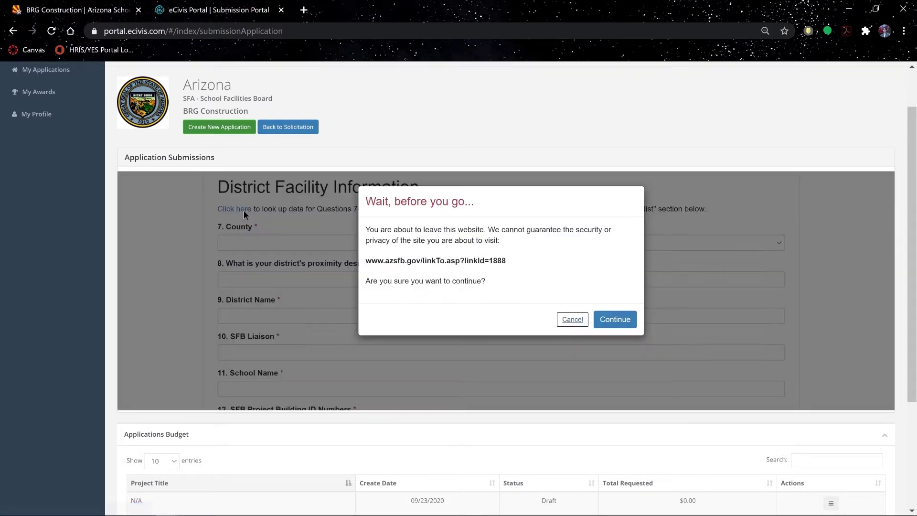
Choose Elementary School #6 and paste the copied title into eCivis Project Title.
{"action": "left_click", "coordinate": [625, 323]}
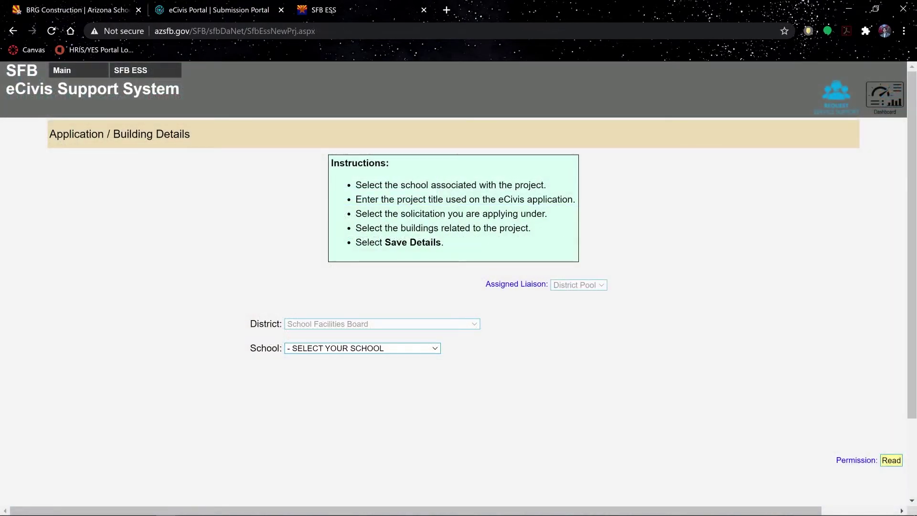
{"action": "left_click", "coordinate": [435, 350]}
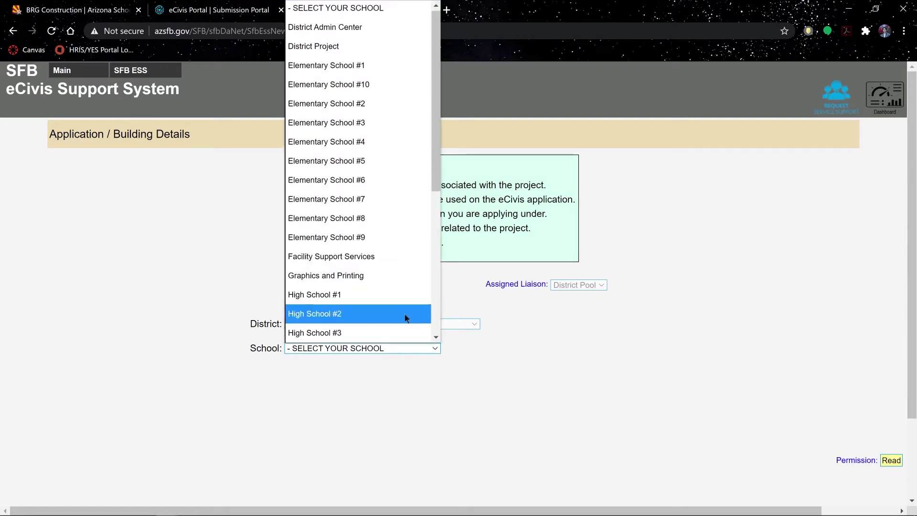
{"action": "left_click", "coordinate": [356, 180]}
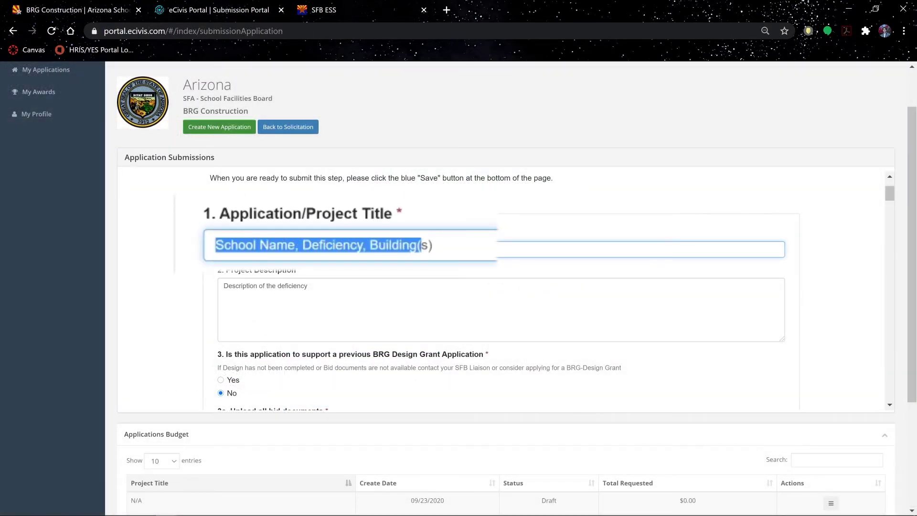
{"action": "right_click", "coordinate": [322, 250]}
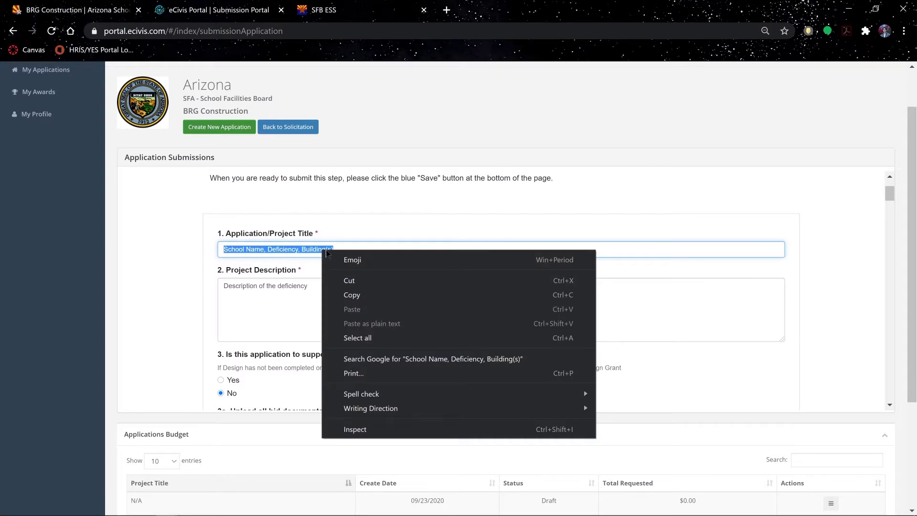
{"action": "left_click", "coordinate": [368, 293]}
{"action": "right_click", "coordinate": [365, 374]}
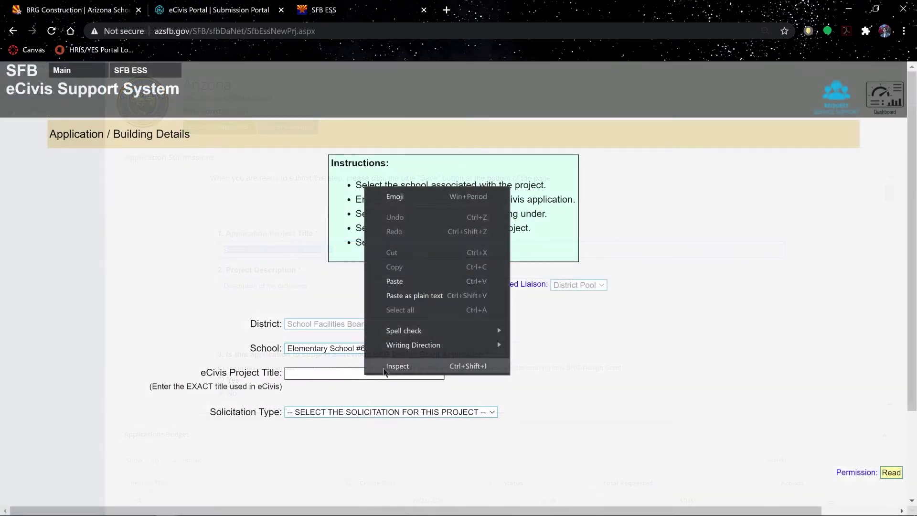
{"action": "left_click", "coordinate": [414, 281]}
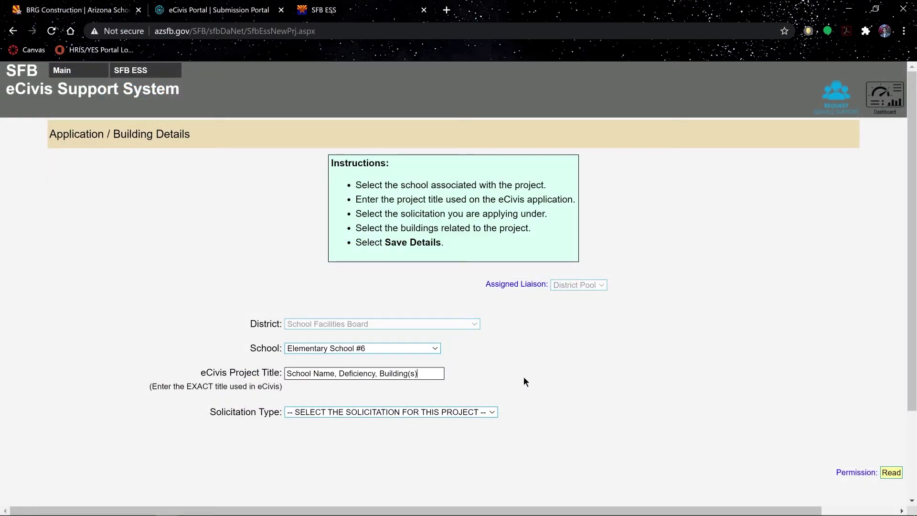
Set solicitation type to BRG Construction, tick Buildings 1008 and 1010, and save details.
{"action": "left_click", "coordinate": [490, 412]}
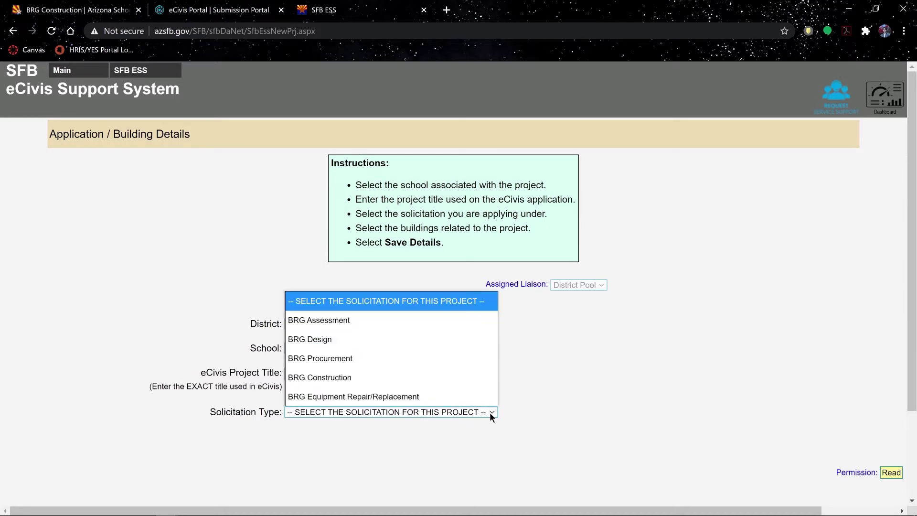
{"action": "left_click", "coordinate": [350, 378]}
{"action": "scroll", "coordinate": [612, 325], "scroll_direction": "down", "scroll_amount": 4}
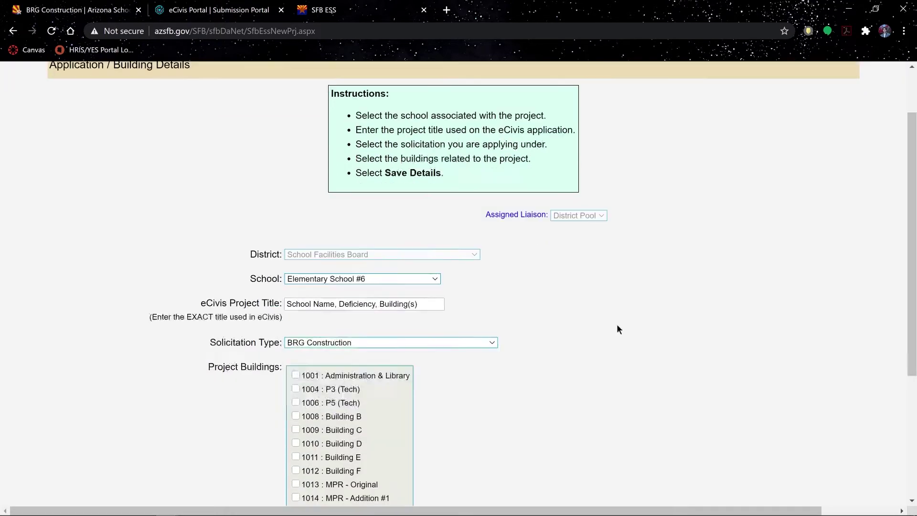
{"action": "left_click", "coordinate": [296, 286]}
{"action": "left_click", "coordinate": [296, 314]}
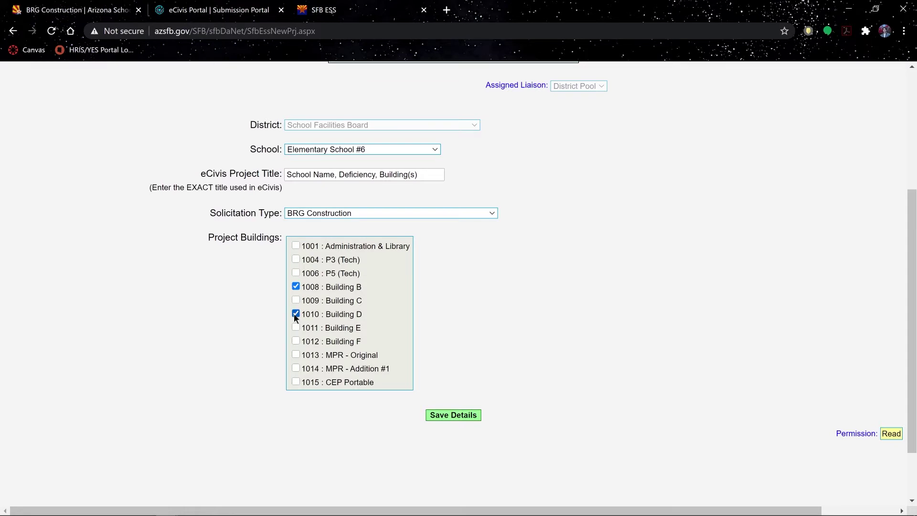
{"action": "left_click", "coordinate": [466, 415]}
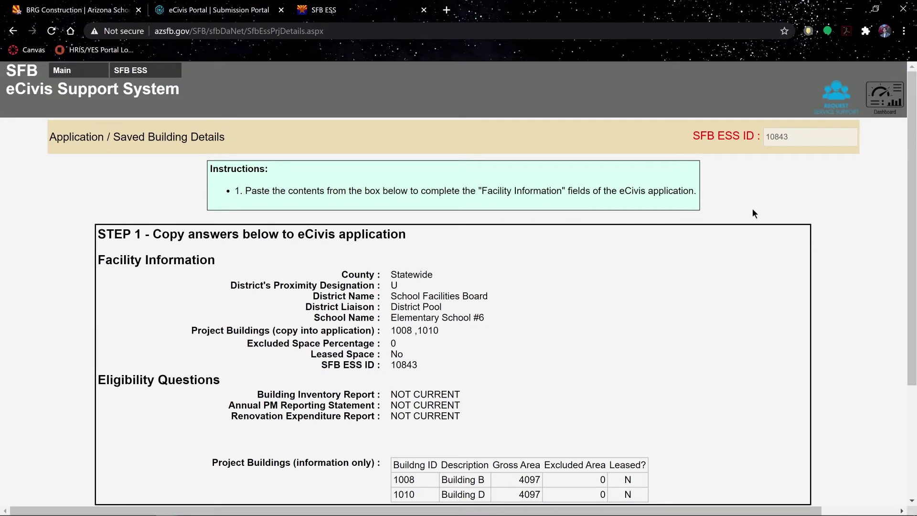
{"action": "left_click_drag", "start_coordinate": [913, 114], "coordinate": [912, 149]}
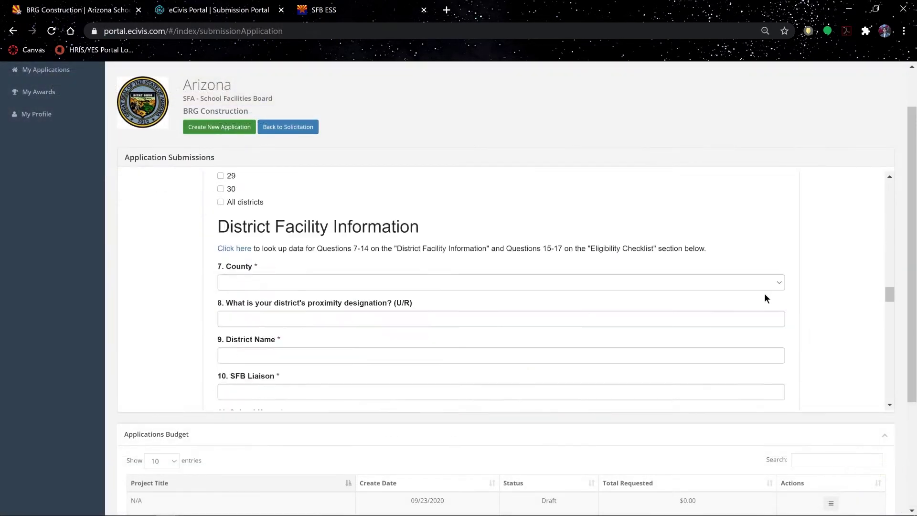
{"action": "left_click", "coordinate": [310, 222]}
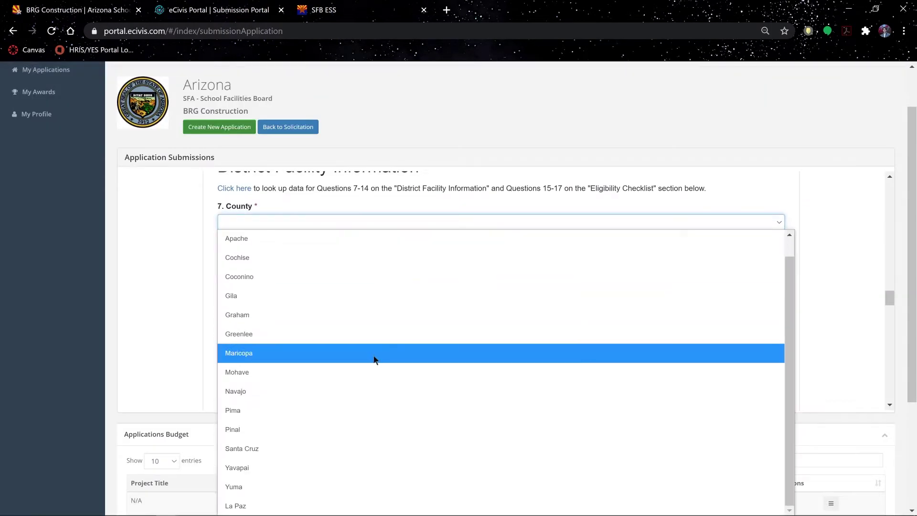
Enter Graham county, designation U, School Facilities Board and District Pool, then copy building IDs 1008, 1010.
{"action": "scroll", "coordinate": [534, 449], "scroll_direction": "down", "scroll_amount": 1}
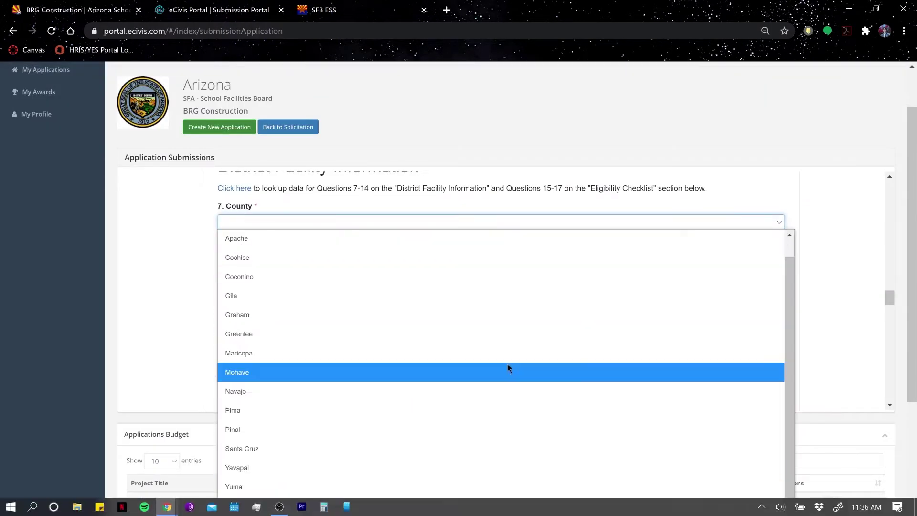
{"action": "left_click", "coordinate": [380, 329]}
{"action": "key", "text": "Tab"}
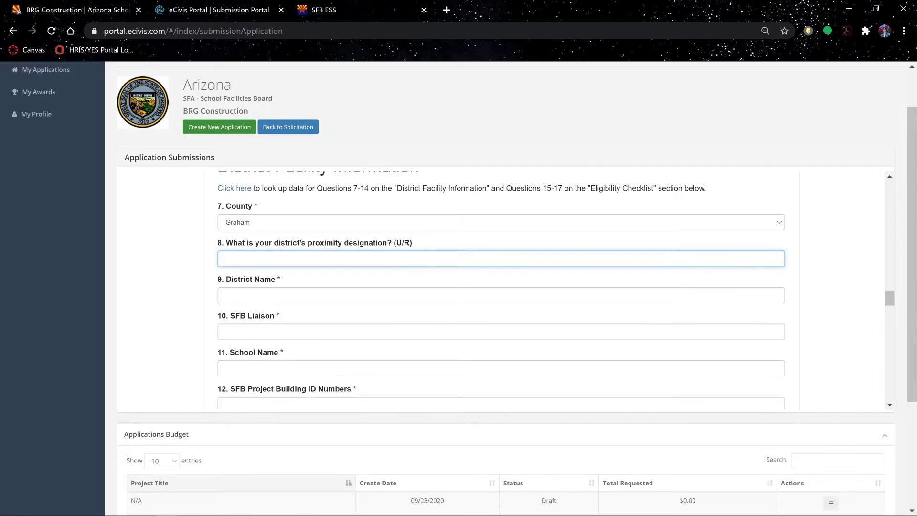
{"action": "type", "text": "U"}
{"action": "key", "text": "Tab"}
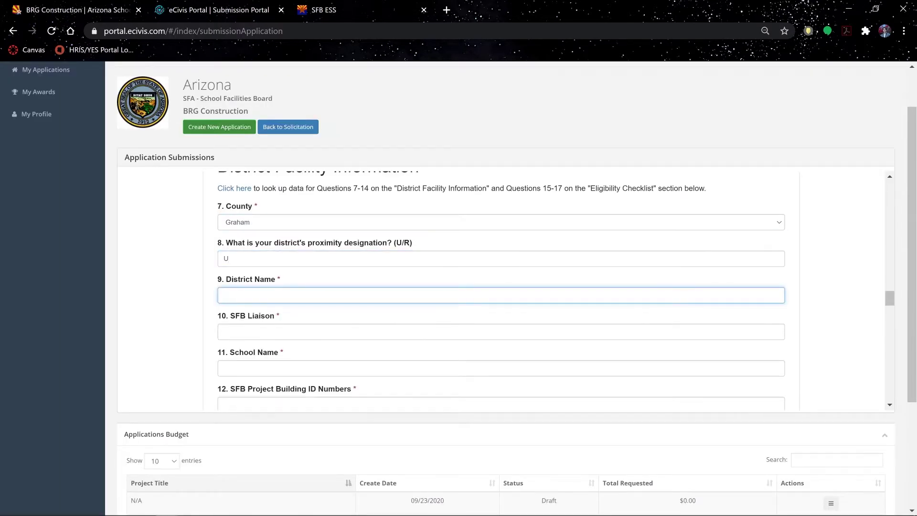
{"action": "type", "text": "School Facilities Board"}
{"action": "left_click", "coordinate": [394, 332]}
{"action": "type", "text": "District Pool"}
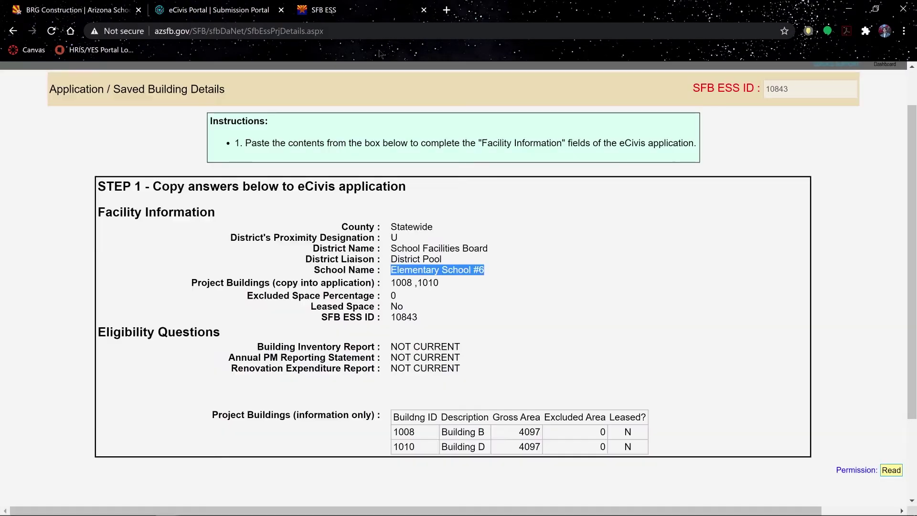
{"action": "left_click_drag", "start_coordinate": [391, 283], "coordinate": [440, 289]}
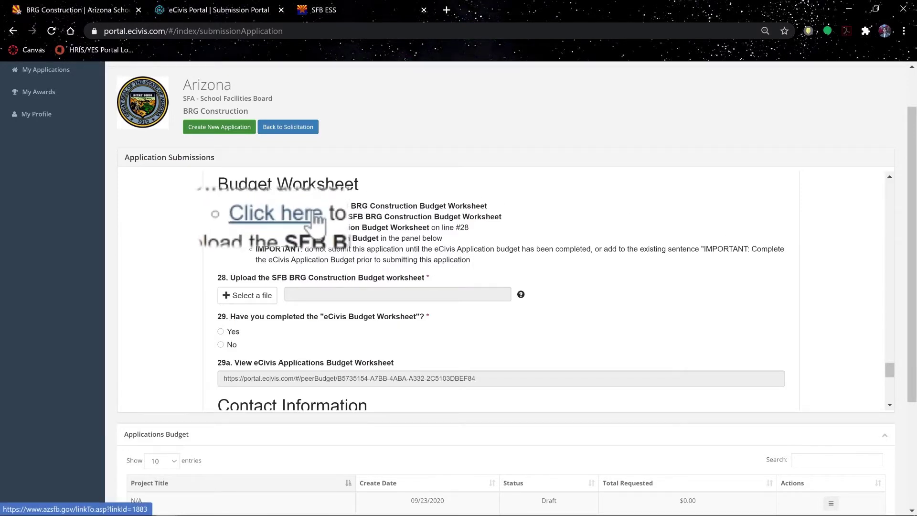
Follow the 'Click here' download link under Budget Worksheet.
{"action": "left_click", "coordinate": [281, 216]}
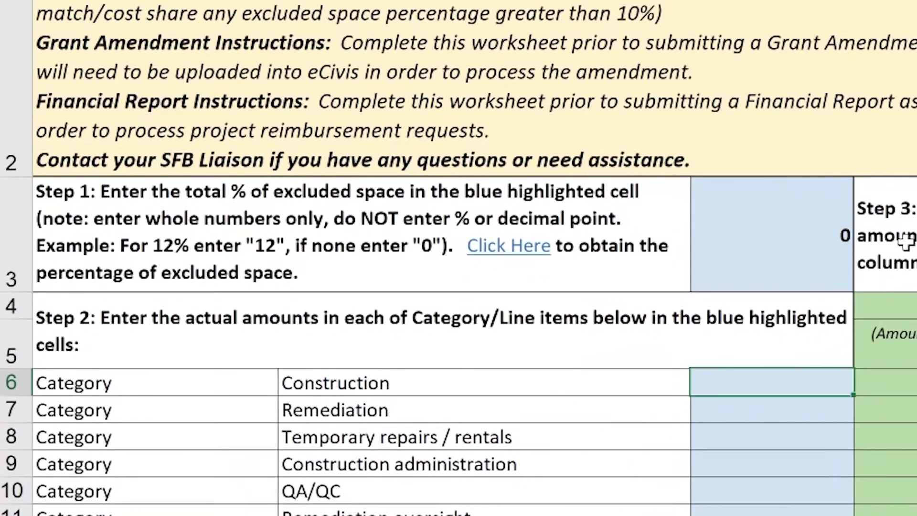
Enter 0 excluded space and amounts 15,000, 1,200 and 600 in the worksheet.
{"action": "left_click", "coordinate": [340, 284]}
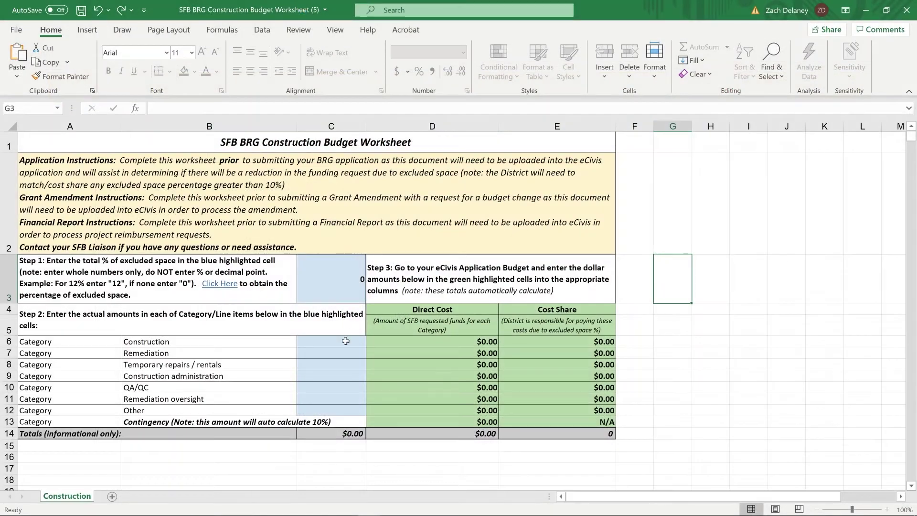
{"action": "left_click", "coordinate": [346, 341]}
{"action": "type", "text": "15,00"}
{"action": "type", "text": "0"}
{"action": "mouse_move", "coordinate": [773, 249]}
{"action": "left_mouse_down"}
{"action": "mouse_move", "coordinate": [773, 265]}
{"action": "mouse_move", "coordinate": [773, 251]}
{"action": "left_mouse_up"}
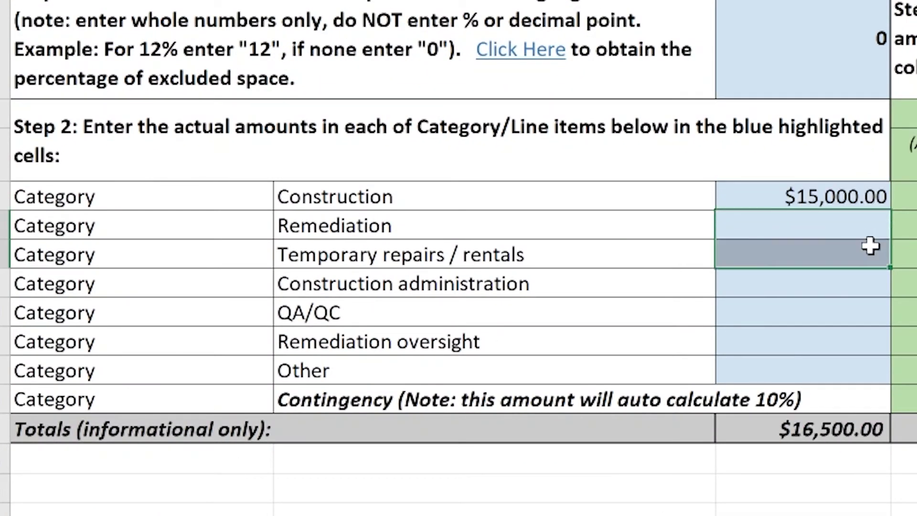
{"action": "type", "text": "1200"}
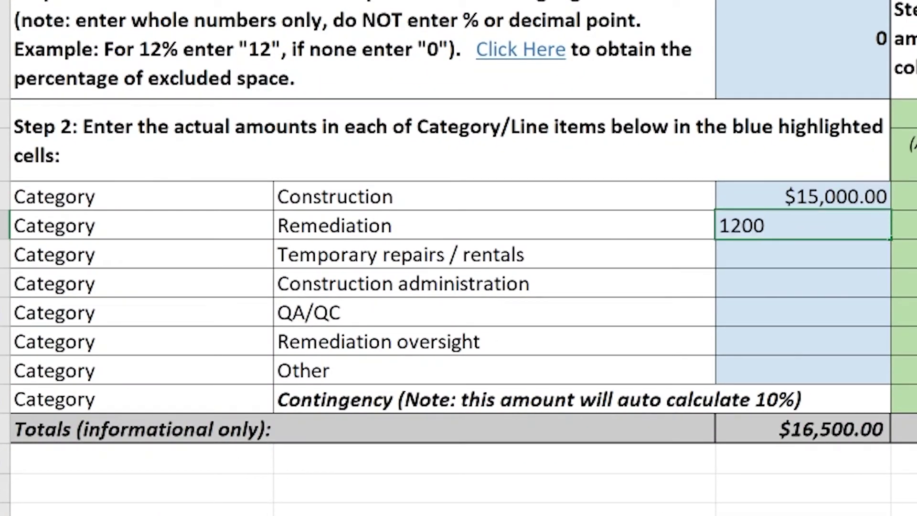
{"action": "left_click", "coordinate": [856, 256]}
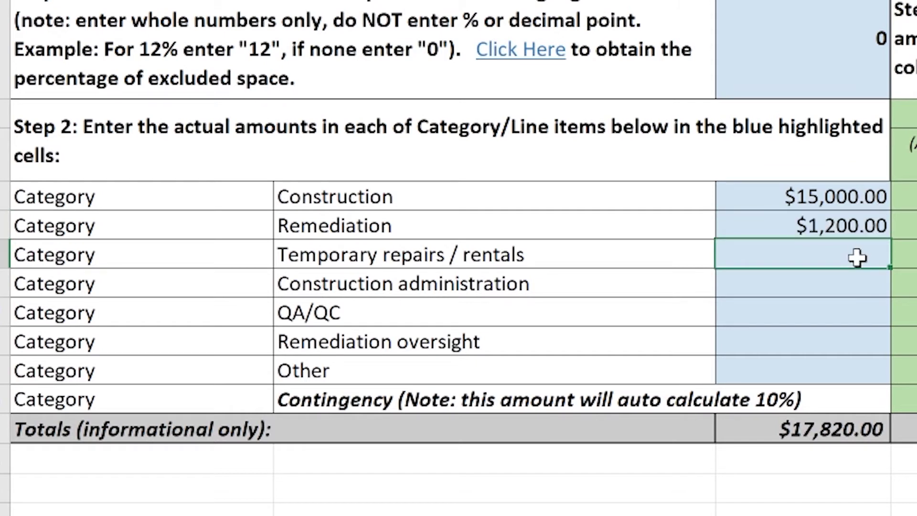
{"action": "type", "text": "600"}
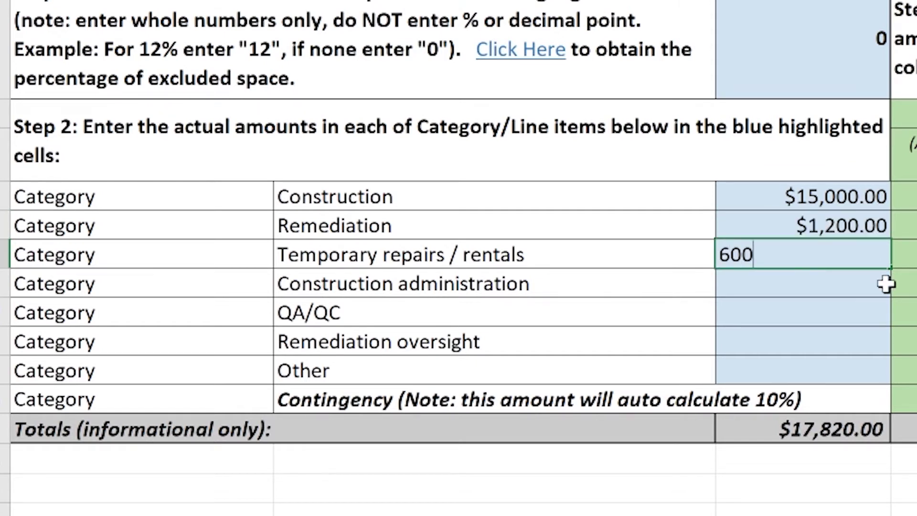
Enter 4,500, 6,000 and 2,500 for administration, QA/QC and remediation oversight.
{"action": "left_click", "coordinate": [852, 288]}
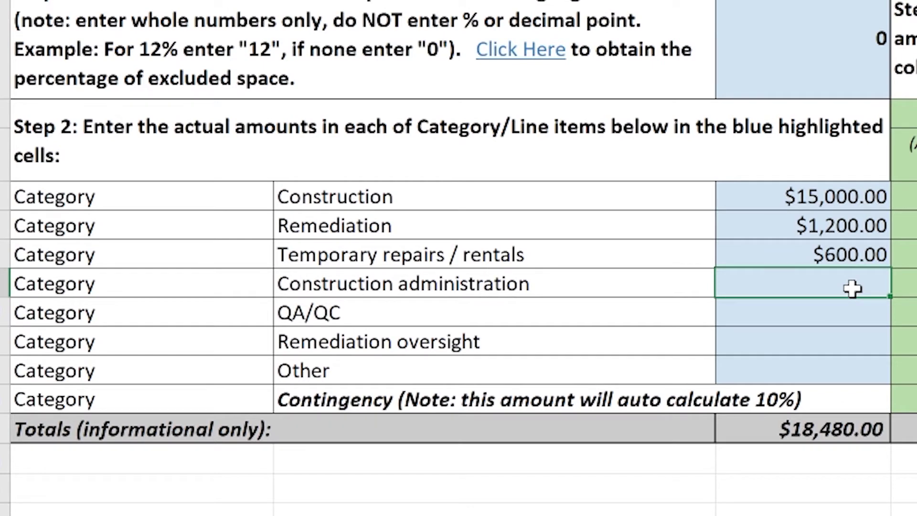
{"action": "type", "text": "4500"}
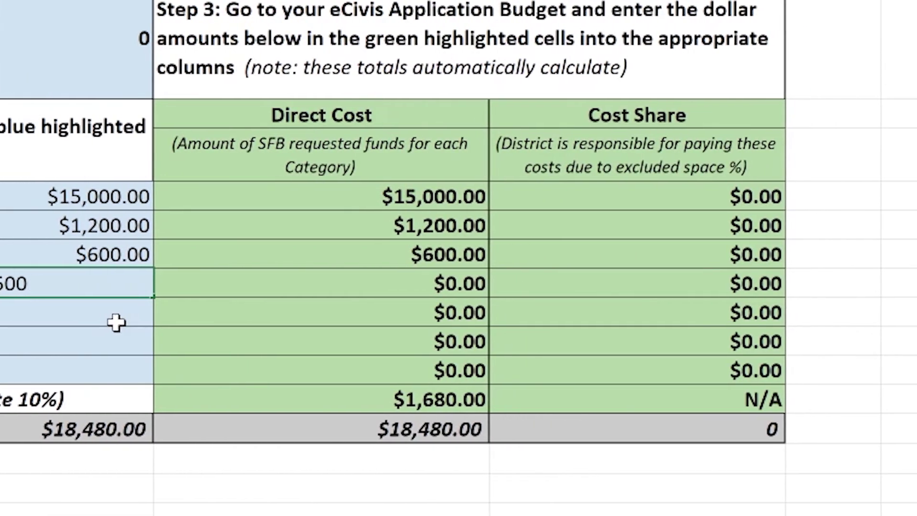
{"action": "left_click", "coordinate": [849, 321]}
{"action": "type", "text": "6000"}
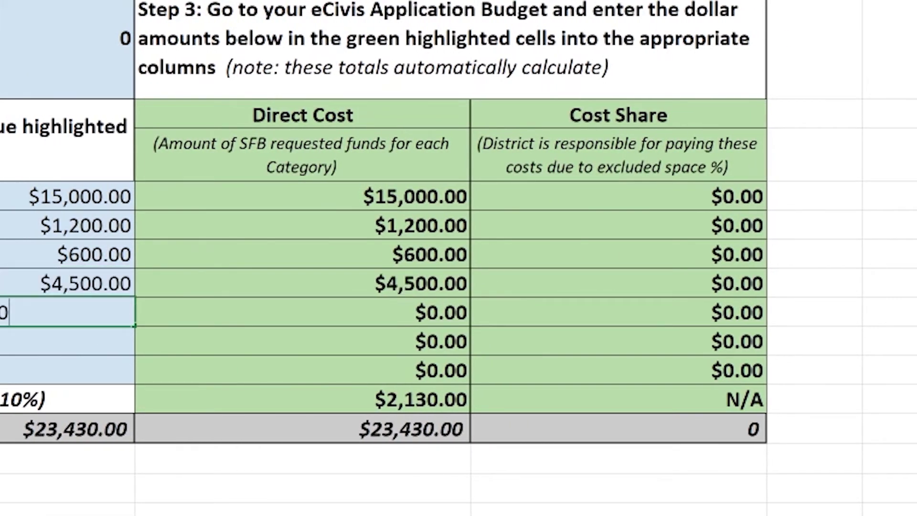
{"action": "left_click", "coordinate": [86, 342]}
{"action": "type", "text": "2500"}
{"action": "left_click", "coordinate": [129, 371]}
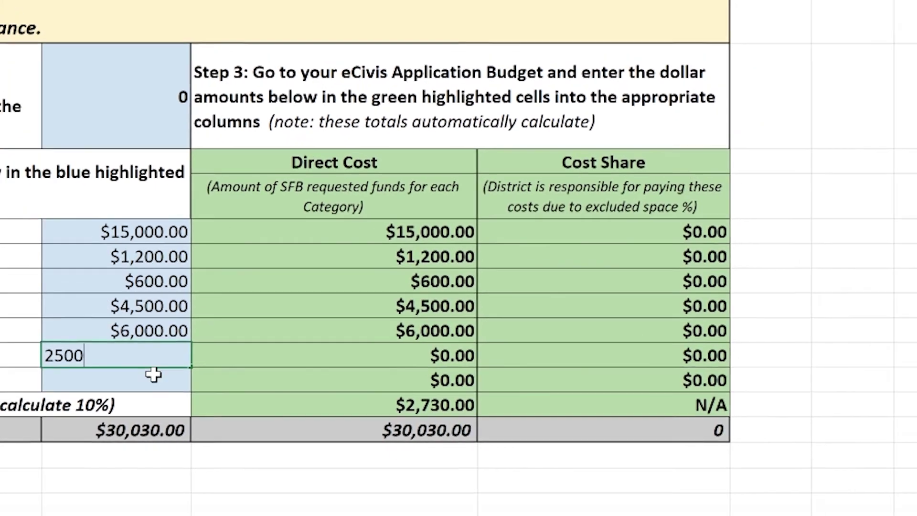
{"action": "left_click", "coordinate": [359, 460]}
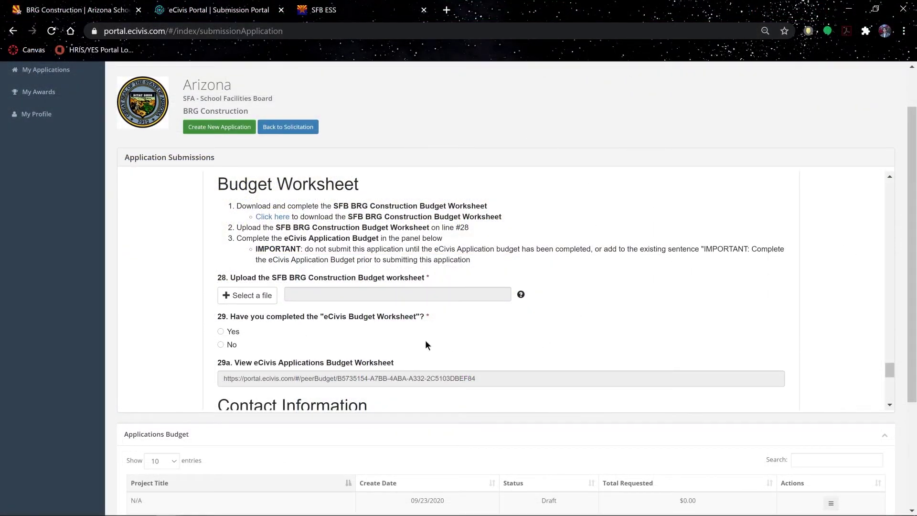
Upload SFB BRG Construction Budget Worksheet (5) from recent files for question 28.
{"action": "left_click", "coordinate": [265, 299]}
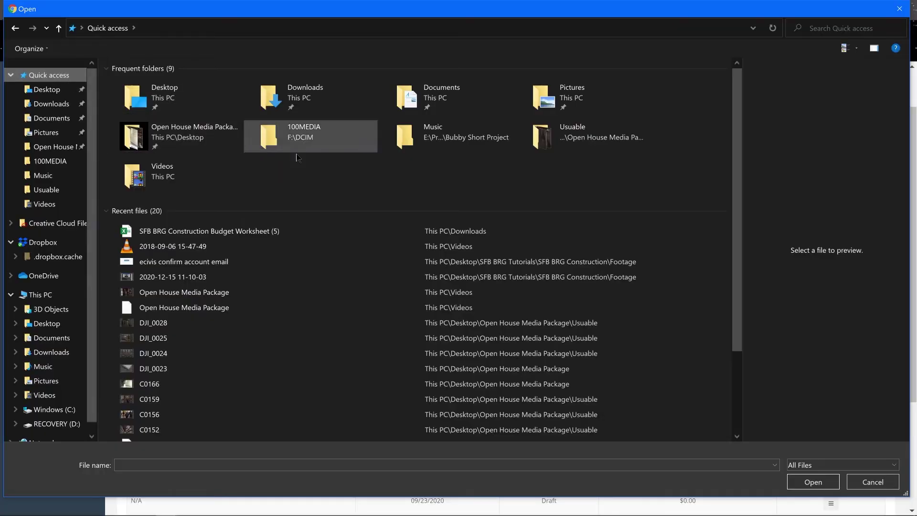
{"action": "left_click", "coordinate": [248, 231]}
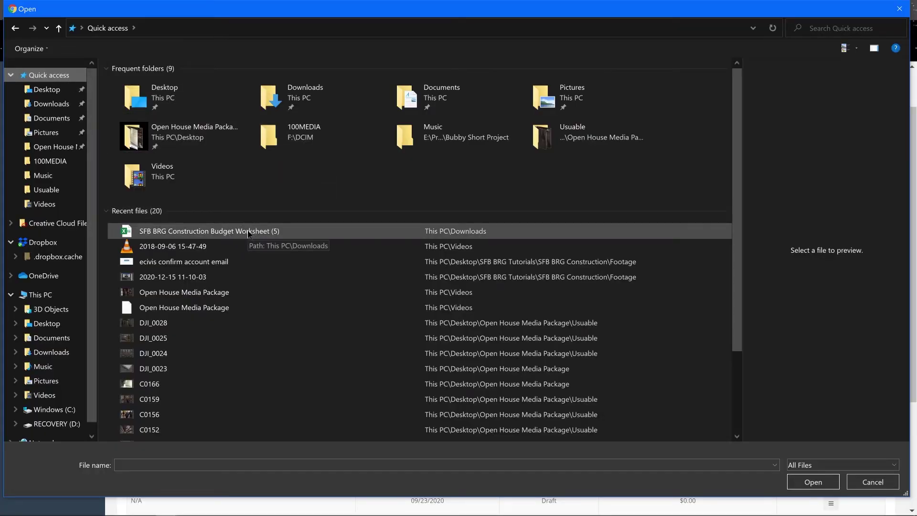
{"action": "left_click", "coordinate": [248, 232]}
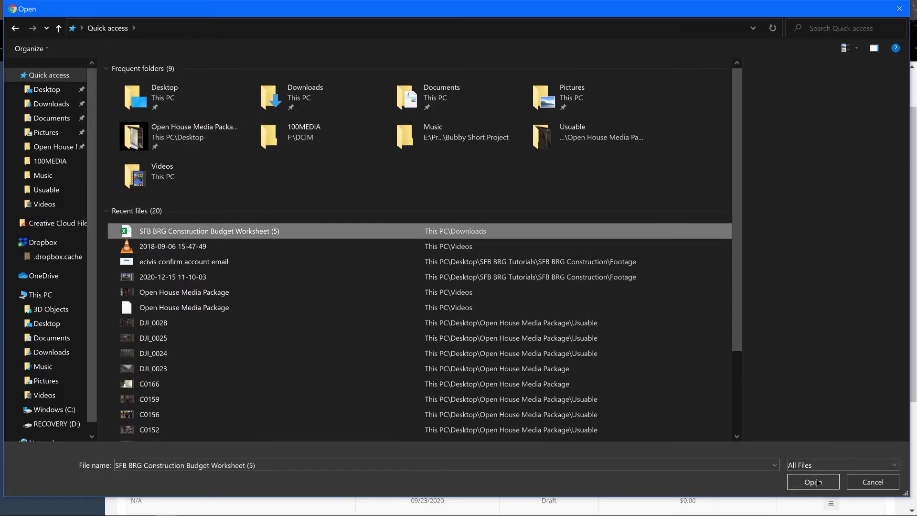
{"action": "left_click", "coordinate": [817, 482]}
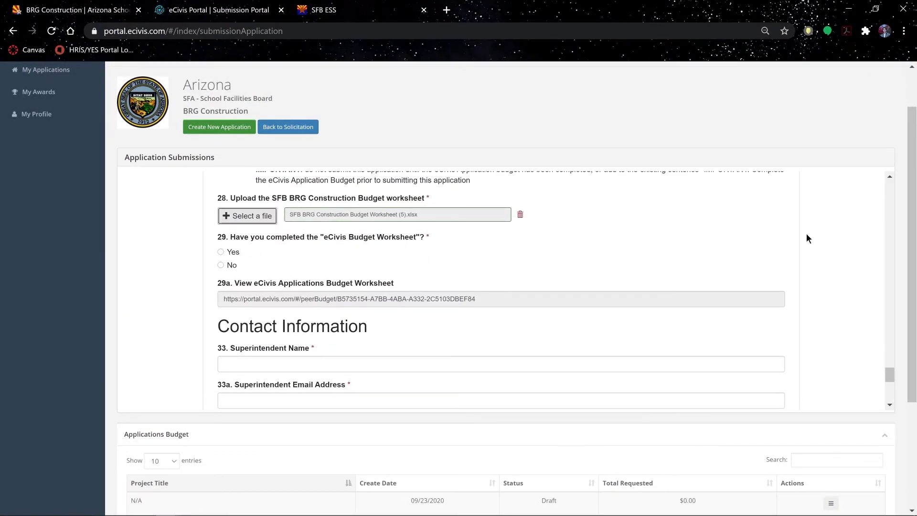
Enter the superintendent's name, e-mail address and phone number.
{"action": "scroll", "coordinate": [837, 258], "scroll_direction": "down", "scroll_amount": 1}
{"action": "scroll", "coordinate": [833, 255], "scroll_direction": "down", "scroll_amount": 1}
{"action": "left_click", "coordinate": [501, 204]}
{"action": "type", "text": "Jane"}
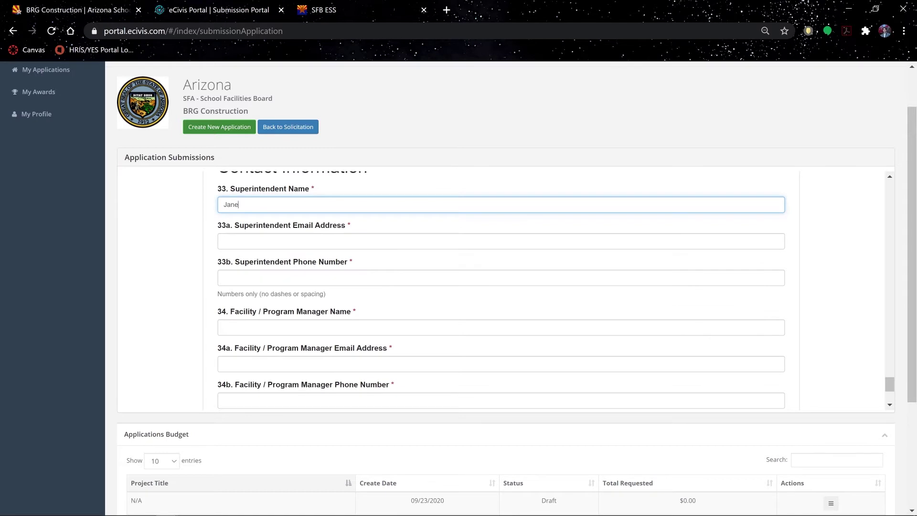
{"action": "key", "text": "Tab"}
{"action": "type", "text": "Doe"}
{"action": "key", "text": "Tab"}
{"action": "key", "text": "shift+Tab"}
{"action": "type", "text": "janedoe@gmail.gov"}
Enter the facility manager's name, e-mail address and phone number.
{"action": "key", "text": "Tab"}
{"action": "key", "text": "Tab"}
{"action": "type", "text": "John Doe"}
{"action": "key", "text": "Tab"}
{"action": "type", "text": "Jondoe@gmail.gov"}
{"action": "key", "text": "Tab"}
{"action": "type", "text": "5556668888"}
Save the application as a draft.
{"action": "scroll", "coordinate": [896, 401], "scroll_direction": "down", "scroll_amount": 3}
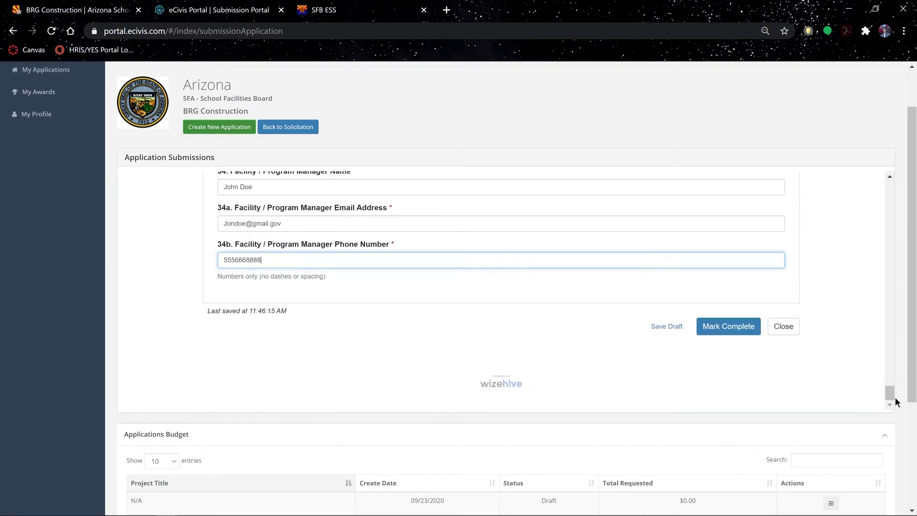
{"action": "left_click", "coordinate": [669, 327]}
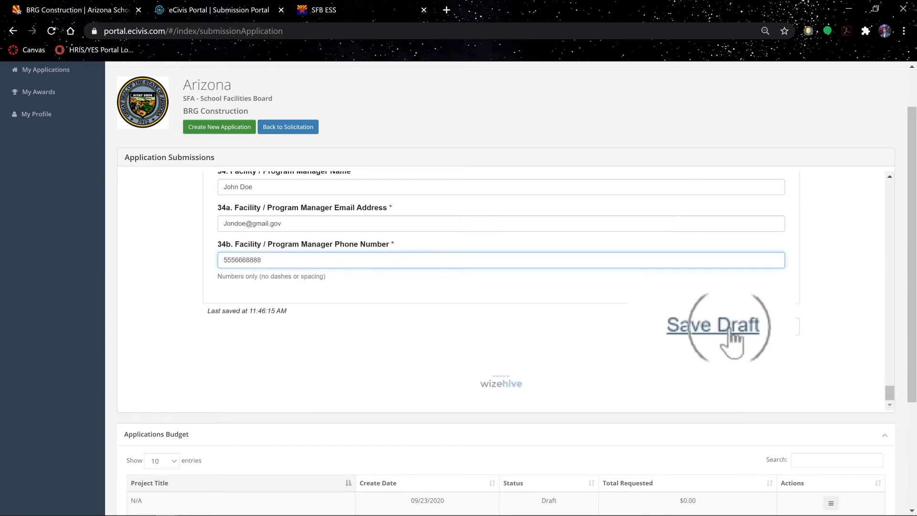
{"action": "left_click", "coordinate": [672, 328]}
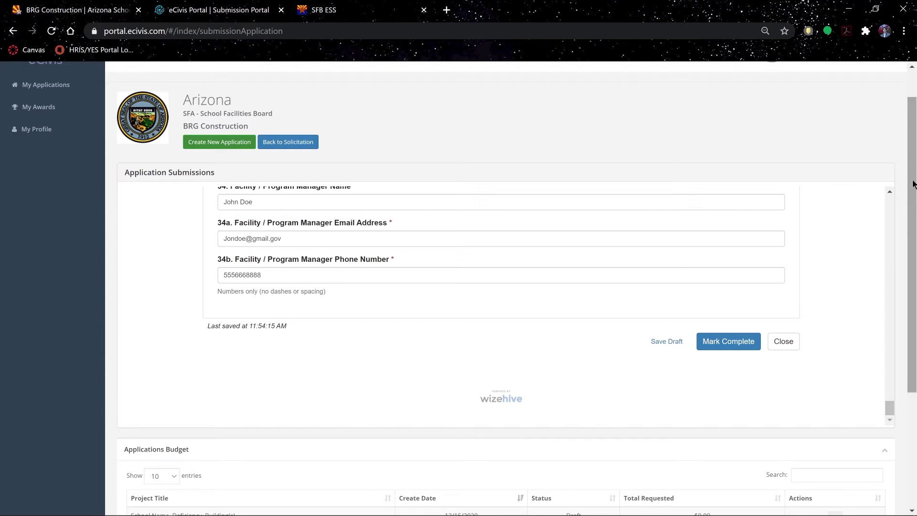
{"action": "left_click_drag", "start_coordinate": [912, 184], "coordinate": [915, 323]}
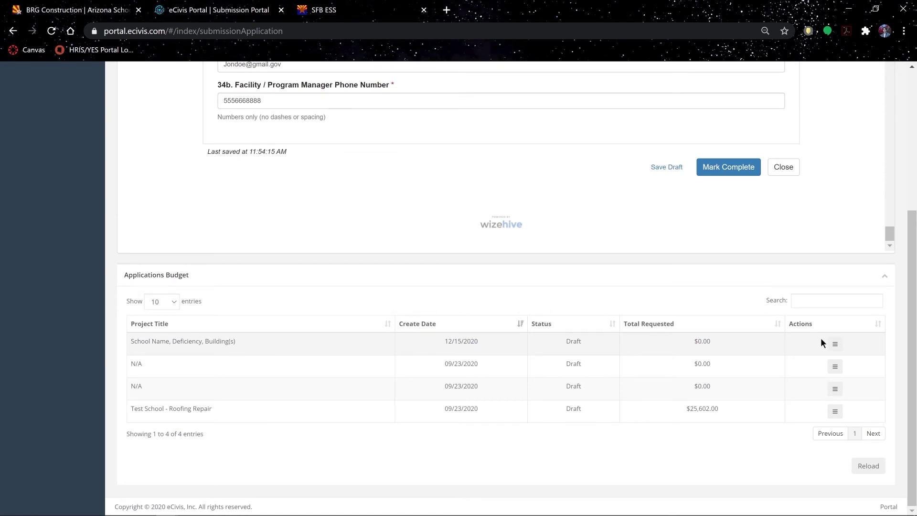
Choose Edit Budget from the first draft budget's Actions menu.
{"action": "left_click", "coordinate": [810, 327]}
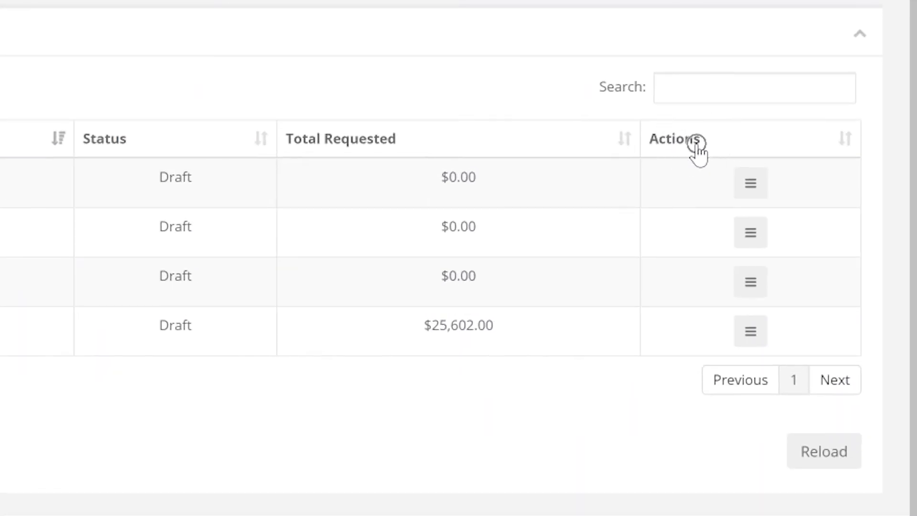
{"action": "left_click", "coordinate": [755, 189]}
{"action": "left_click", "coordinate": [757, 193]}
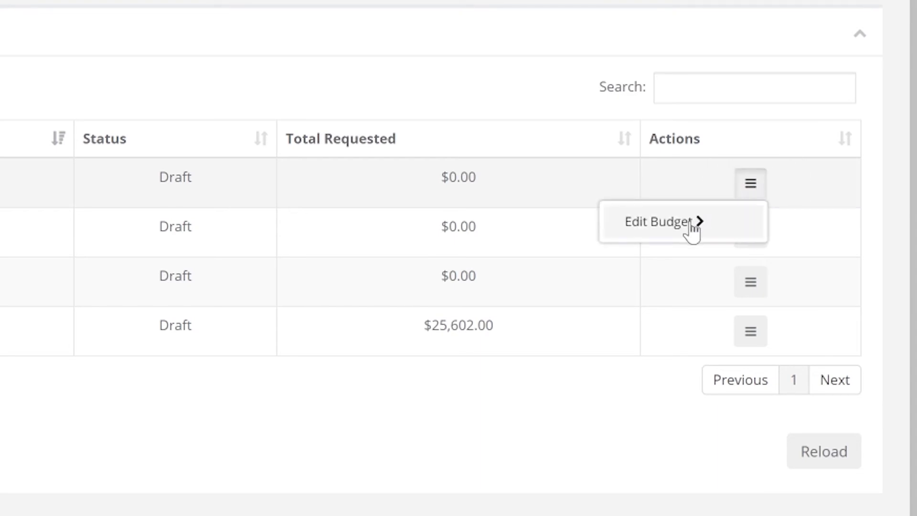
{"action": "left_click", "coordinate": [691, 224]}
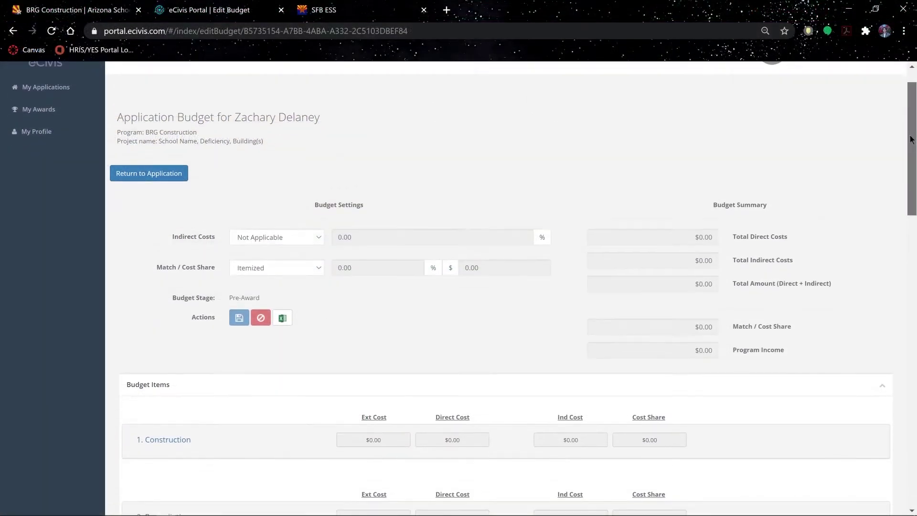
Set the Construction budget item's cost to $15,000.00.
{"action": "scroll", "coordinate": [910, 139], "scroll_direction": "down", "scroll_amount": 5}
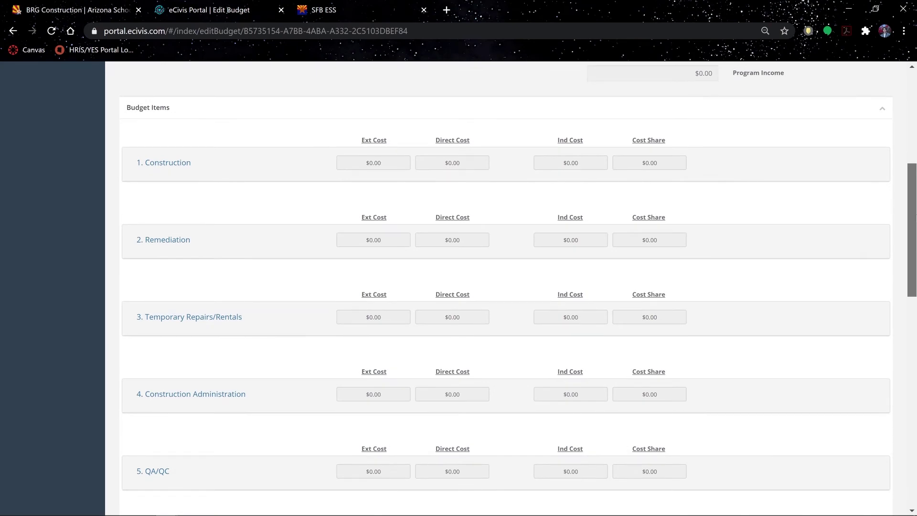
{"action": "scroll", "coordinate": [518, 284], "scroll_direction": "up", "scroll_amount": 4}
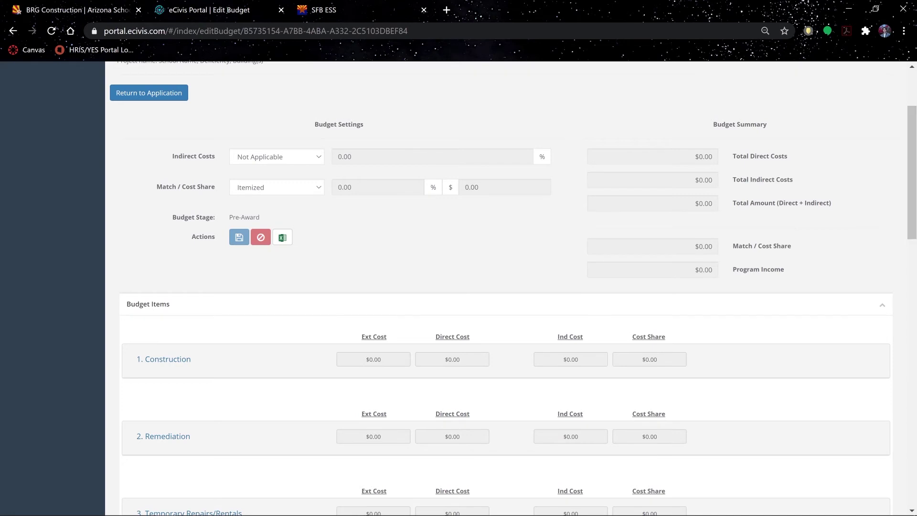
{"action": "left_click", "coordinate": [178, 366]}
{"action": "left_click", "coordinate": [178, 361]}
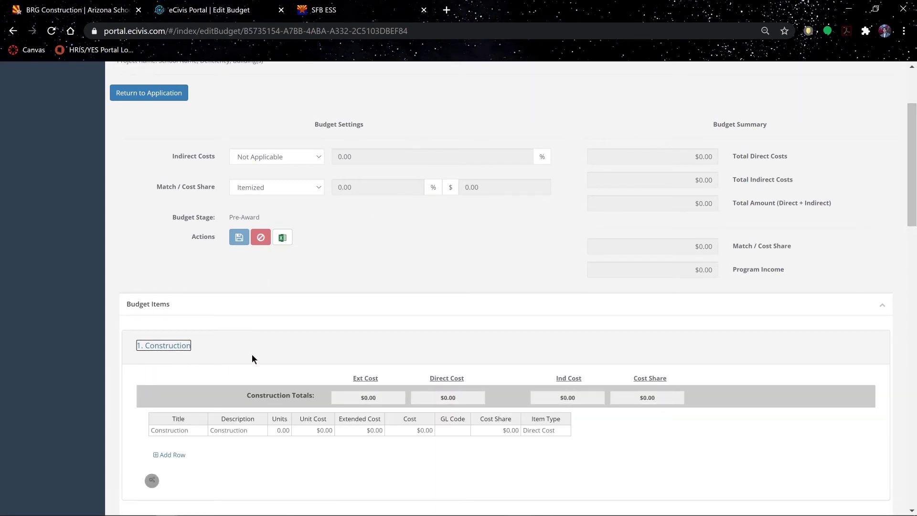
{"action": "scroll", "coordinate": [912, 172], "scroll_direction": "down", "scroll_amount": 1}
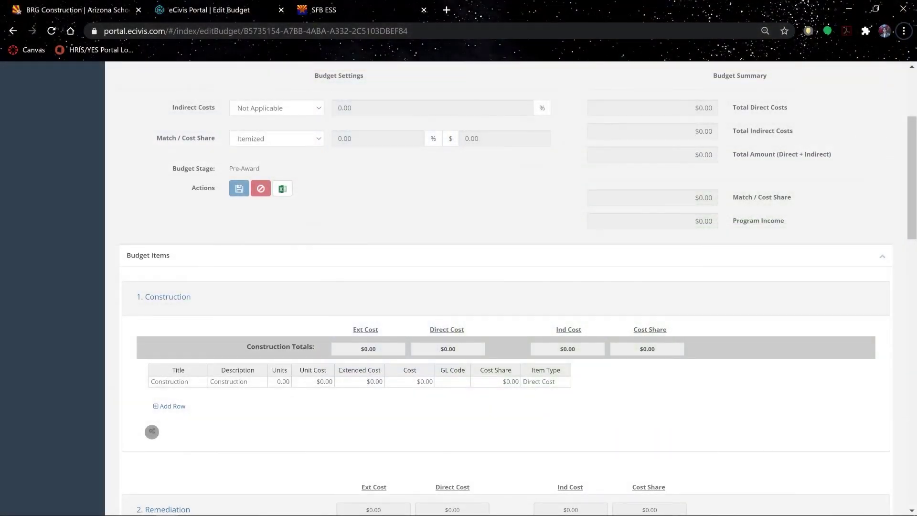
{"action": "left_click", "coordinate": [376, 381]}
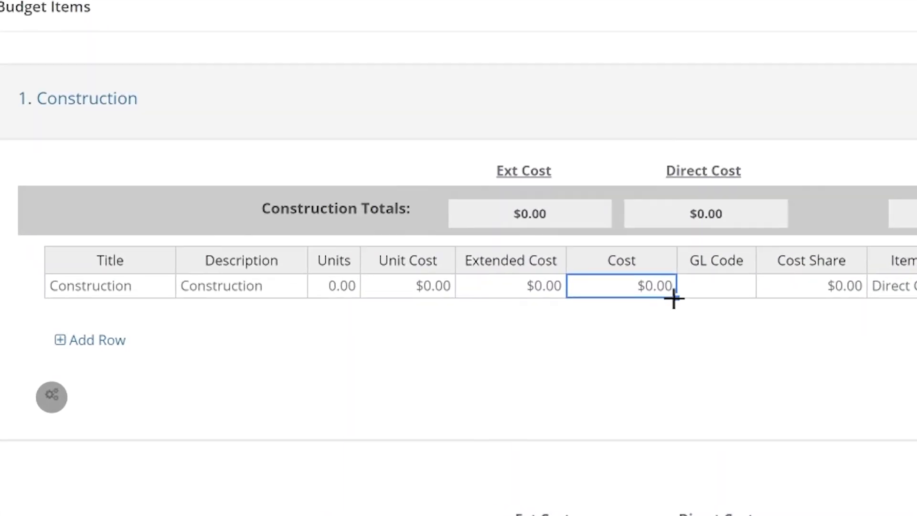
{"action": "key", "text": "BackSpace"}
{"action": "type", "text": "15000"}
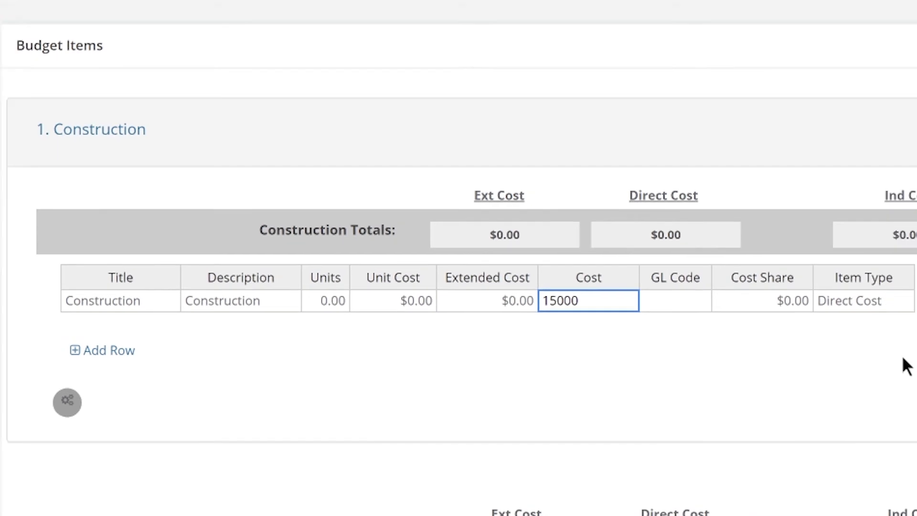
{"action": "left_click", "coordinate": [577, 406]}
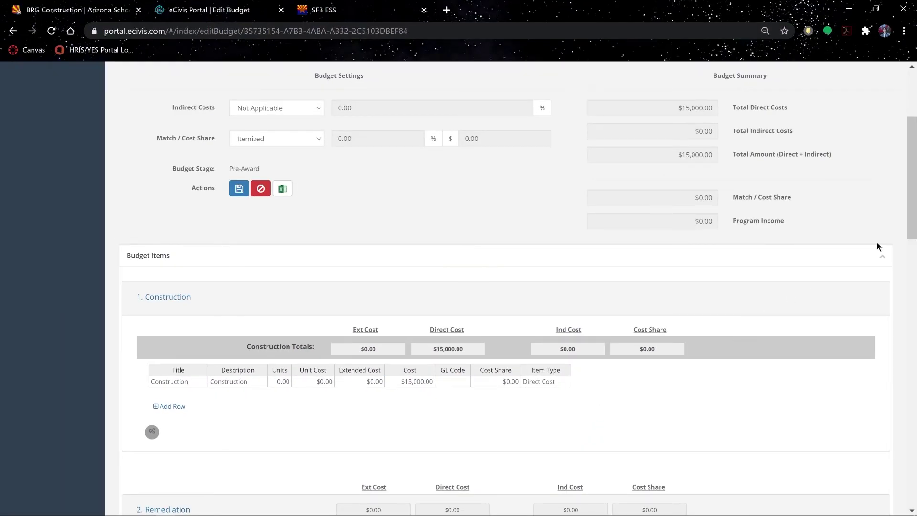
Fill the Remediation and Construction Administration costs from the Excel worksheet.
{"action": "scroll", "coordinate": [913, 196], "scroll_direction": "down", "scroll_amount": 4}
{"action": "scroll", "coordinate": [179, 249], "scroll_direction": "down", "scroll_amount": 2}
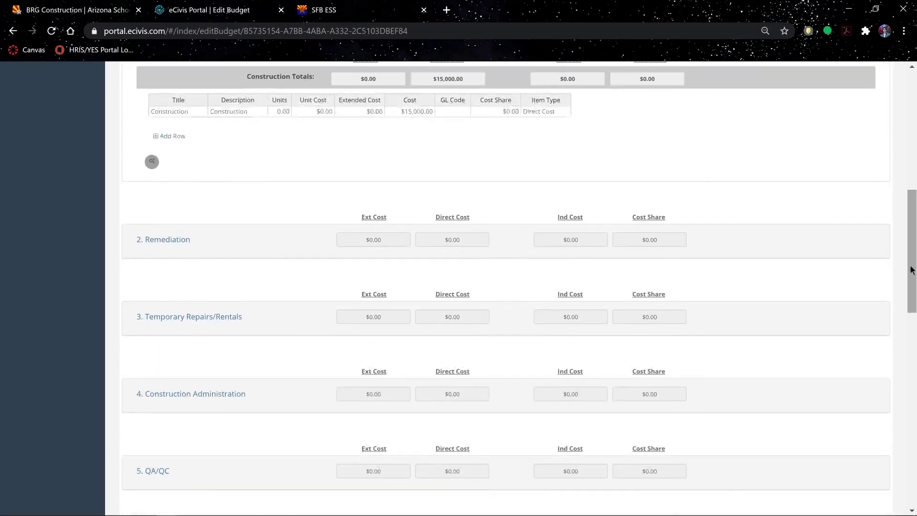
{"action": "left_click", "coordinate": [179, 248]}
{"action": "key", "text": "alt+Tab"}
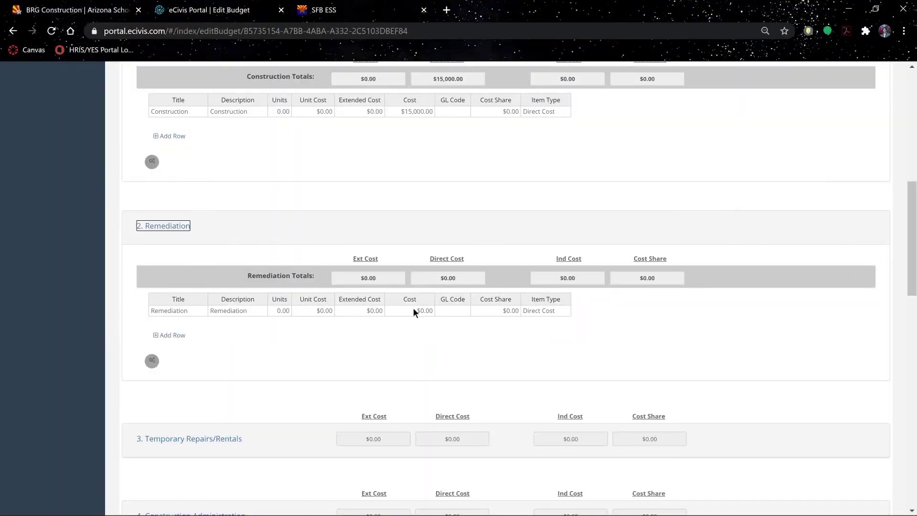
{"action": "scroll", "coordinate": [414, 308], "scroll_direction": "down", "scroll_amount": 5}
{"action": "key", "text": "alt+Tab"}
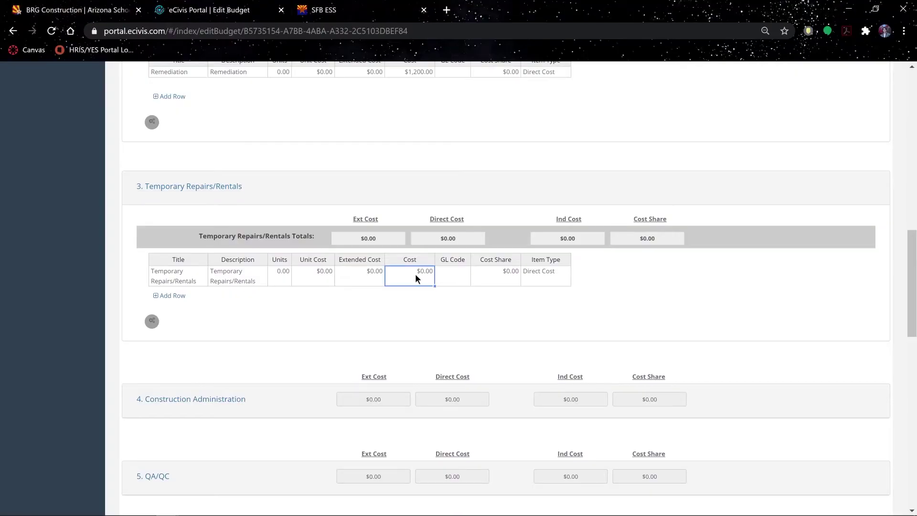
{"action": "key", "text": "ctrl+v"}
{"action": "left_click", "coordinate": [191, 399]}
{"action": "scroll", "coordinate": [812, 317], "scroll_direction": "down", "scroll_amount": 3}
{"action": "key", "text": "alt+Tab"}
{"action": "key", "text": "alt+Tab"}
{"action": "key", "text": "ctrl+v"}
Enter the $2,500.00 worksheet cost for Remediation Oversight.
{"action": "left_click", "coordinate": [149, 381]}
{"action": "scroll", "coordinate": [436, 254], "scroll_direction": "down", "scroll_amount": 3}
{"action": "key", "text": "alt+Tab"}
{"action": "key", "text": "alt+Tab"}
{"action": "key", "text": "alt+Tab"}
{"action": "key", "text": "alt+Tab"}
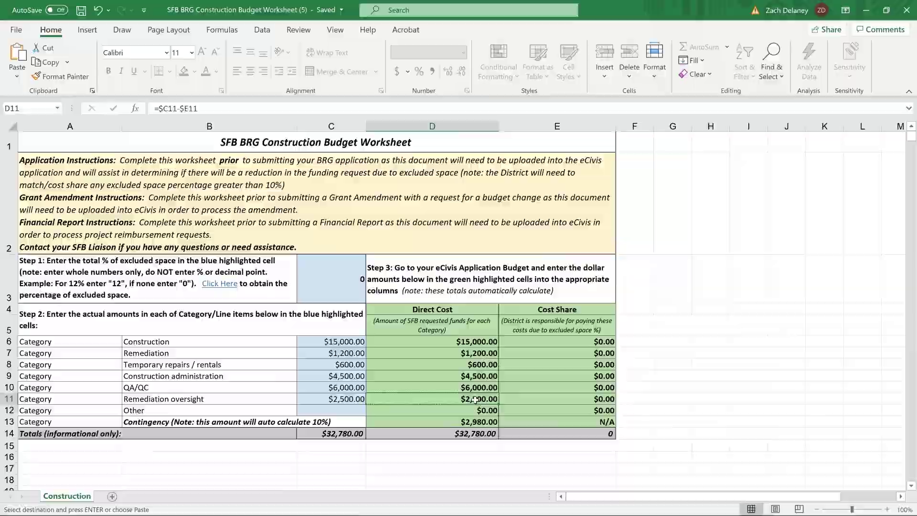
{"action": "left_click", "coordinate": [182, 439]}
{"action": "scroll", "coordinate": [182, 439], "scroll_direction": "down", "scroll_amount": 3}
{"action": "left_click", "coordinate": [411, 354]}
{"action": "key", "text": "alt+Tab"}
{"action": "key", "text": "alt+Tab"}
{"action": "type", "text": "$2,500.00"}
{"action": "scroll", "coordinate": [726, 330], "scroll_direction": "down", "scroll_amount": 4}
{"action": "scroll", "coordinate": [772, 301], "scroll_direction": "down", "scroll_amount": 5}
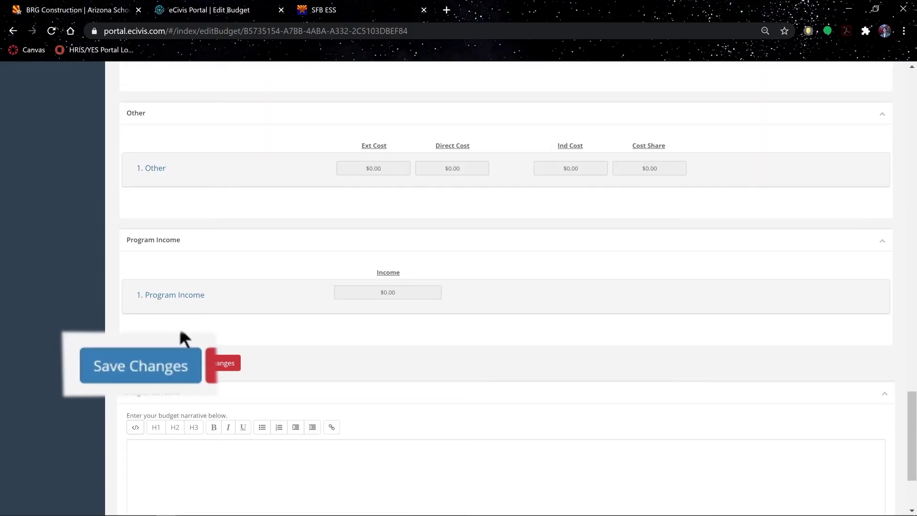
Save the budget changes and confirm in the Save Budget dialog.
{"action": "left_click", "coordinate": [161, 363]}
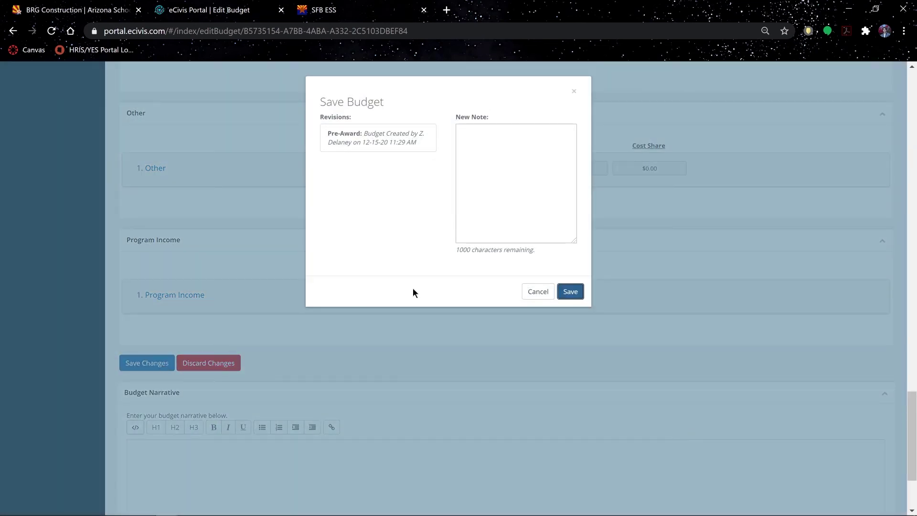
{"action": "left_click", "coordinate": [571, 292]}
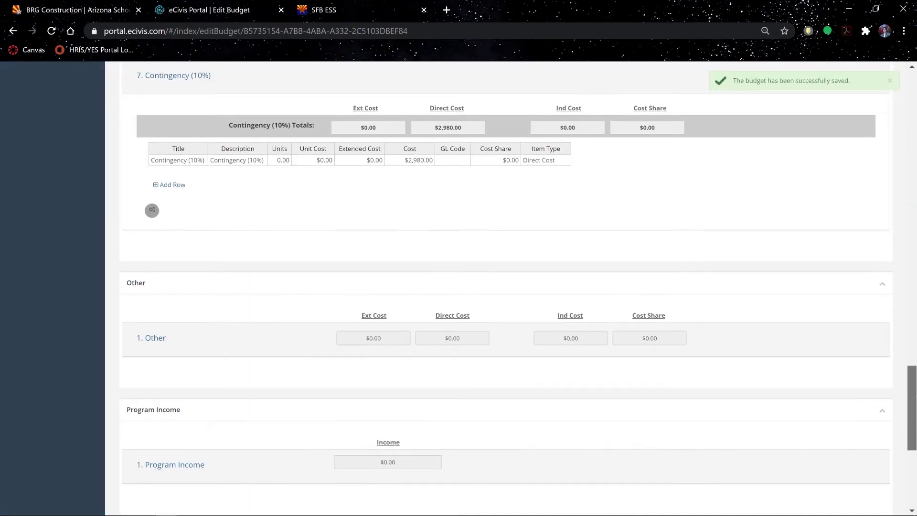
{"action": "scroll", "coordinate": [894, 150], "scroll_direction": "up", "scroll_amount": 20}
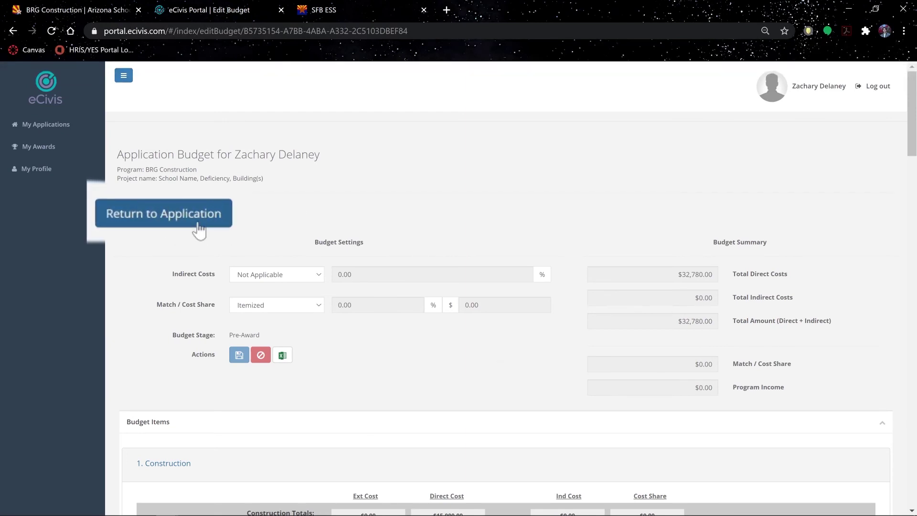
Reopen the application form, answer Yes to question 29, and mark it complete.
{"action": "left_click", "coordinate": [168, 213]}
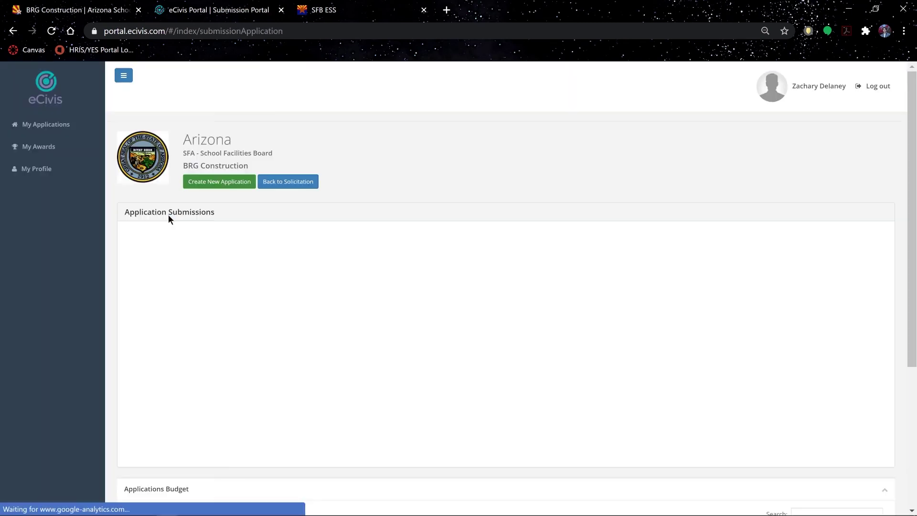
{"action": "scroll", "coordinate": [478, 310], "scroll_direction": "down", "scroll_amount": 5}
{"action": "left_click", "coordinate": [281, 293]}
{"action": "scroll", "coordinate": [902, 281], "scroll_direction": "down", "scroll_amount": 2}
{"action": "left_click", "coordinate": [763, 264]}
{"action": "left_click_drag", "start_coordinate": [888, 209], "coordinate": [884, 372]}
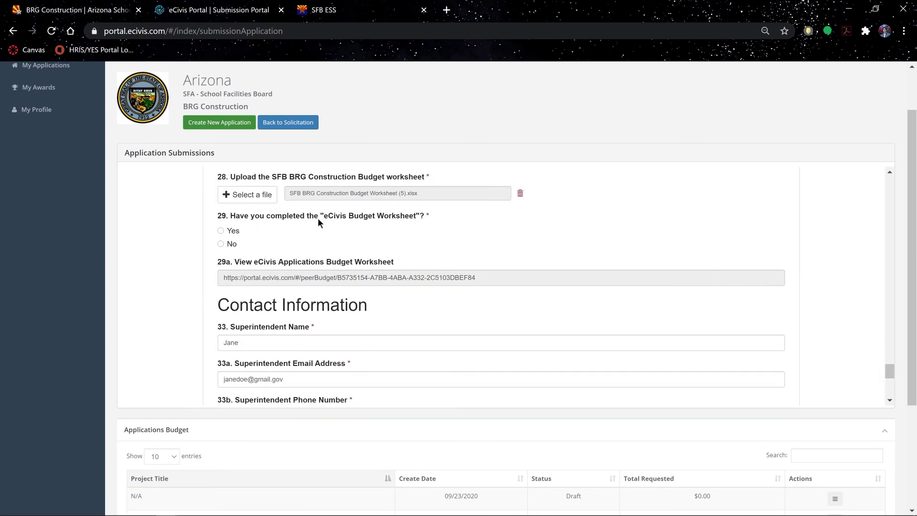
{"action": "left_click", "coordinate": [221, 231]}
{"action": "left_click_drag", "start_coordinate": [889, 370], "coordinate": [890, 390]}
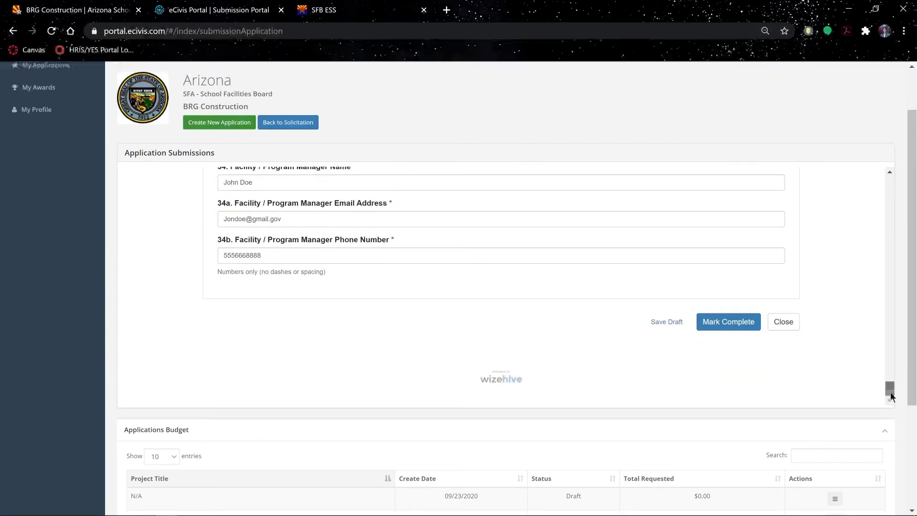
{"action": "left_click", "coordinate": [744, 324]}
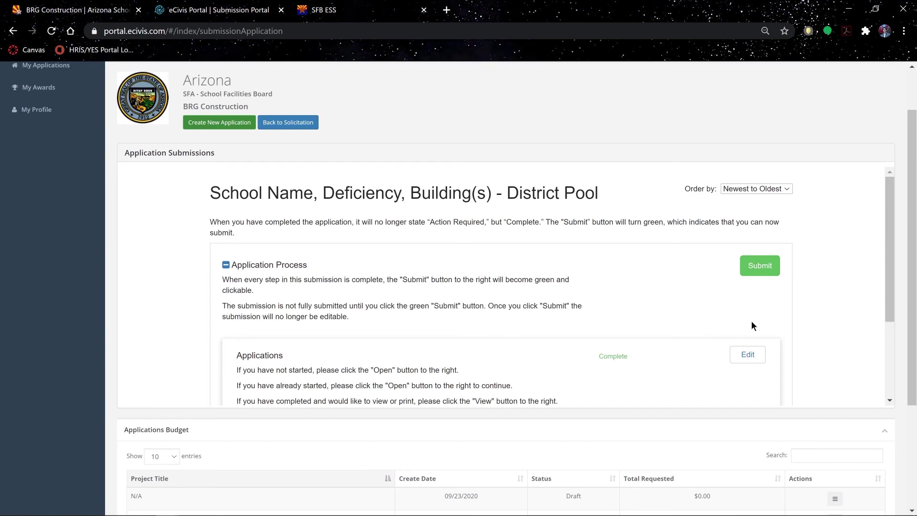
Submit the completed District Pool application, then return to the My Applications list.
{"action": "left_click", "coordinate": [763, 273]}
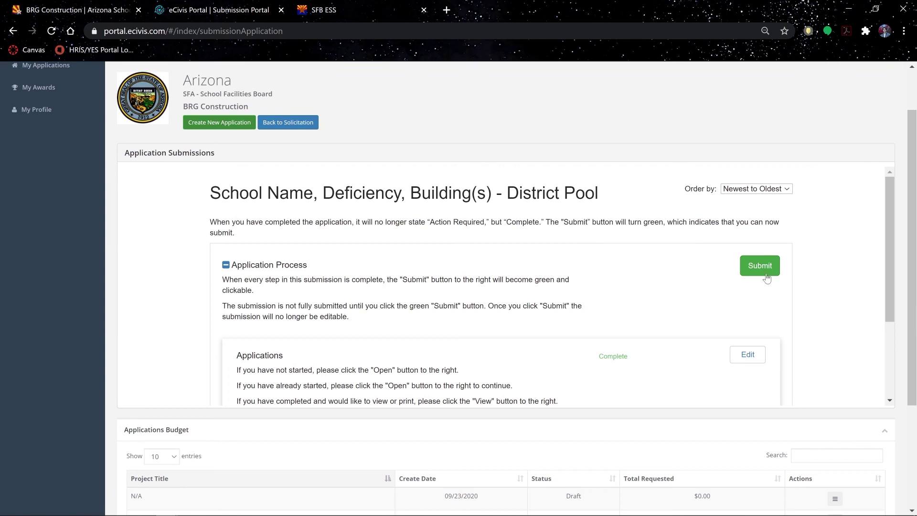
{"action": "scroll", "coordinate": [841, 281], "scroll_direction": "up", "scroll_amount": 2}
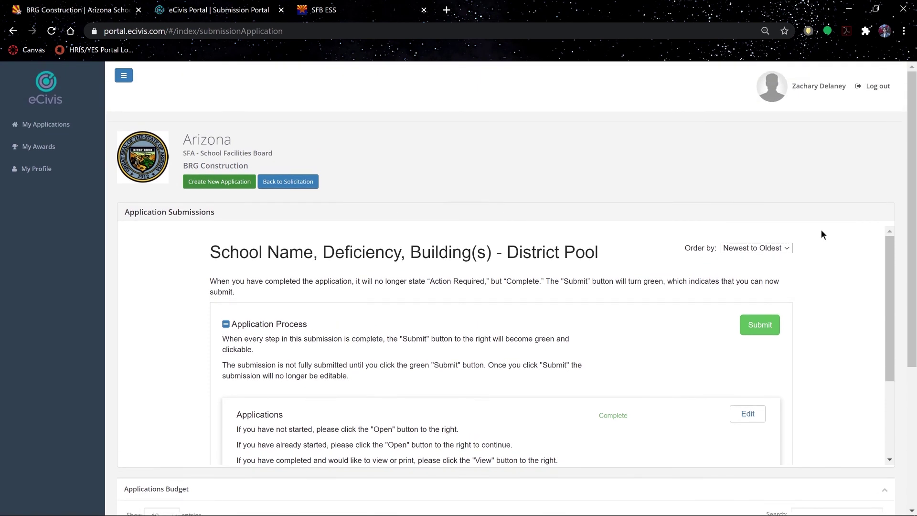
{"action": "left_click", "coordinate": [56, 128]}
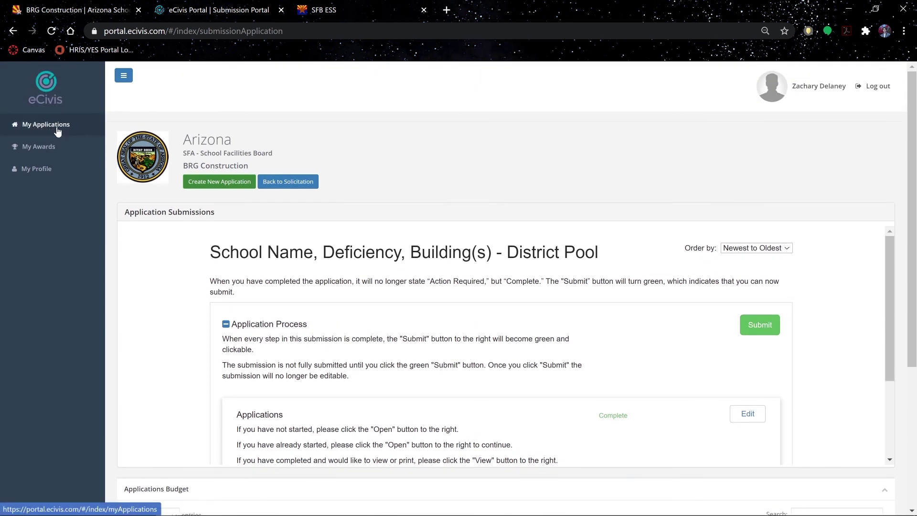